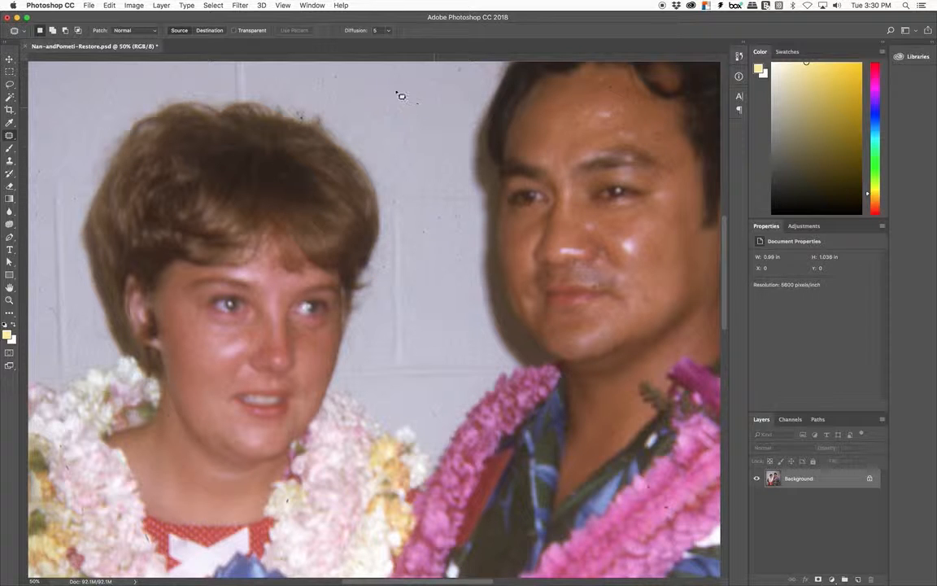
- Save the current photo restoration document under its existing file name
click(87, 4)
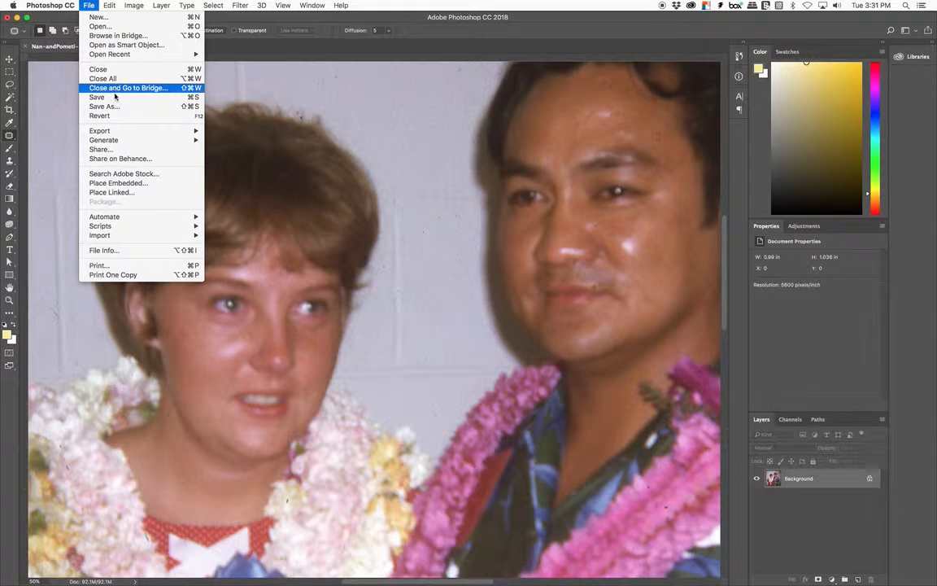
click(114, 98)
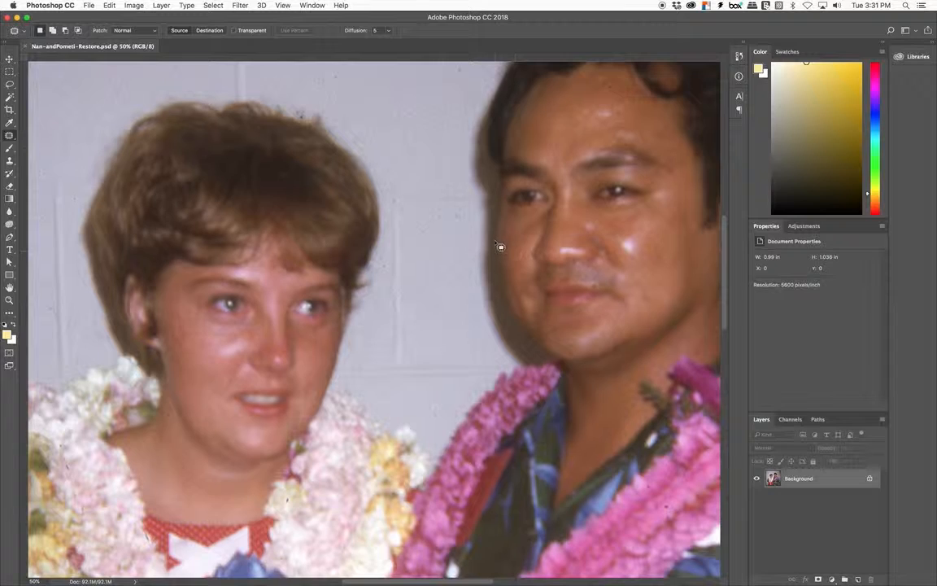
scroll(501, 247, down, 3)
scroll(499, 246, down, 5)
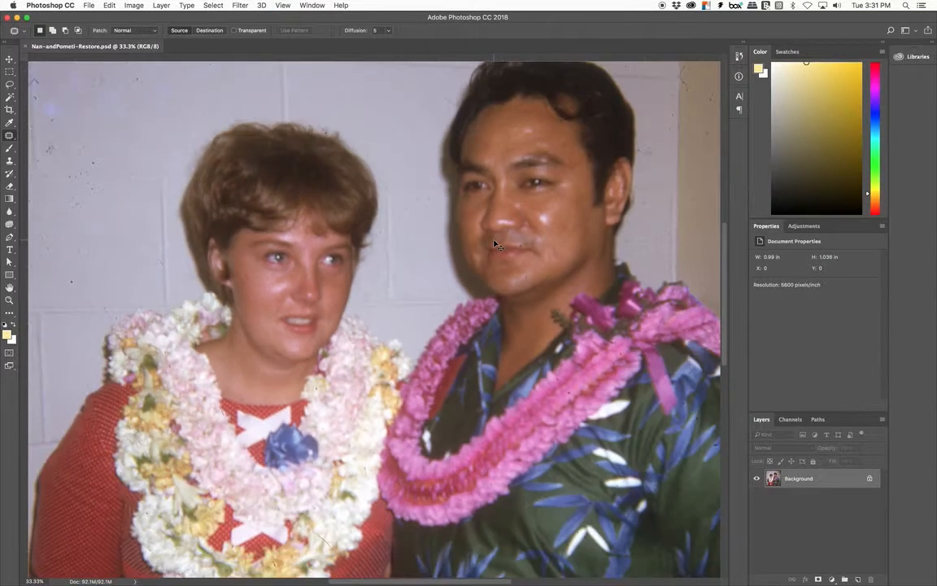
scroll(499, 246, down, 5)
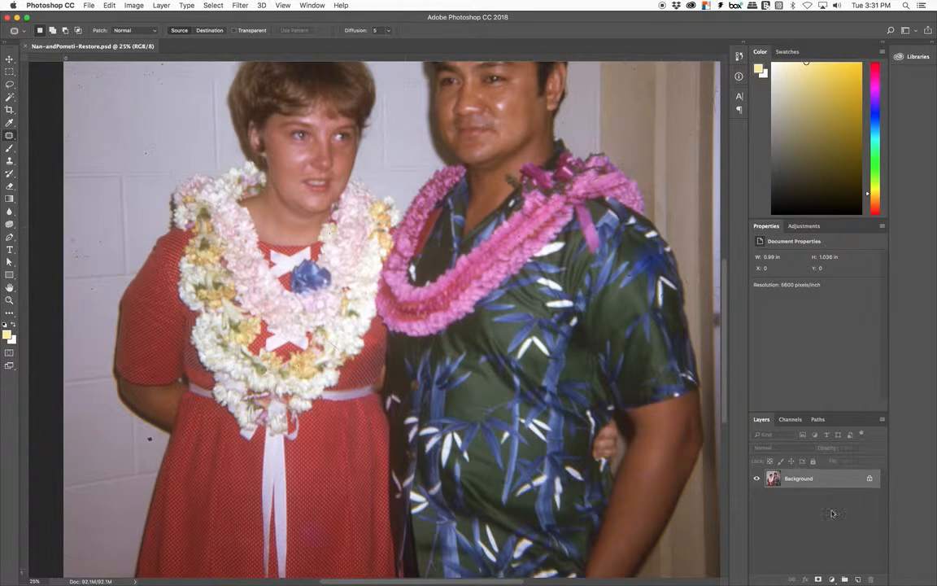
- Hide the layer list from the workspace and bring it back
click(833, 579)
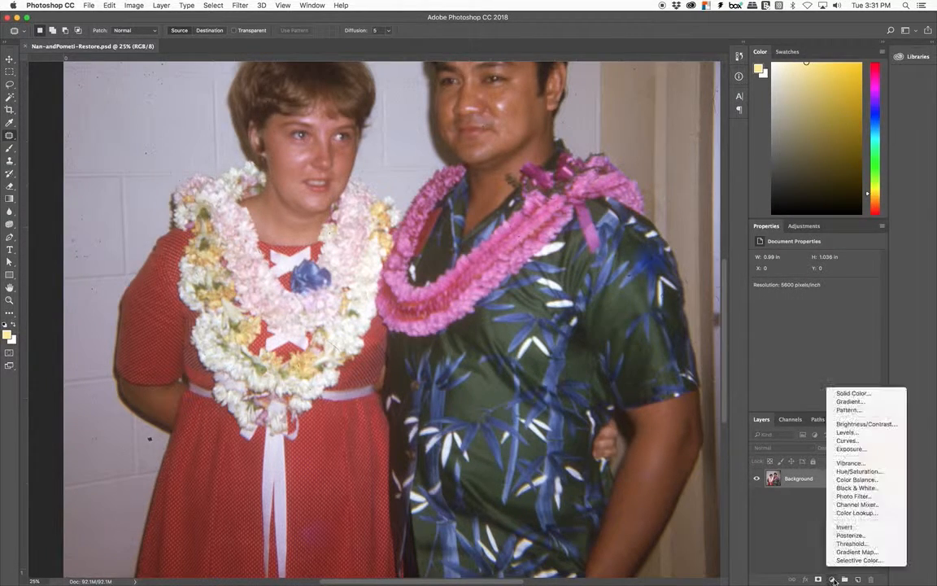
click(811, 494)
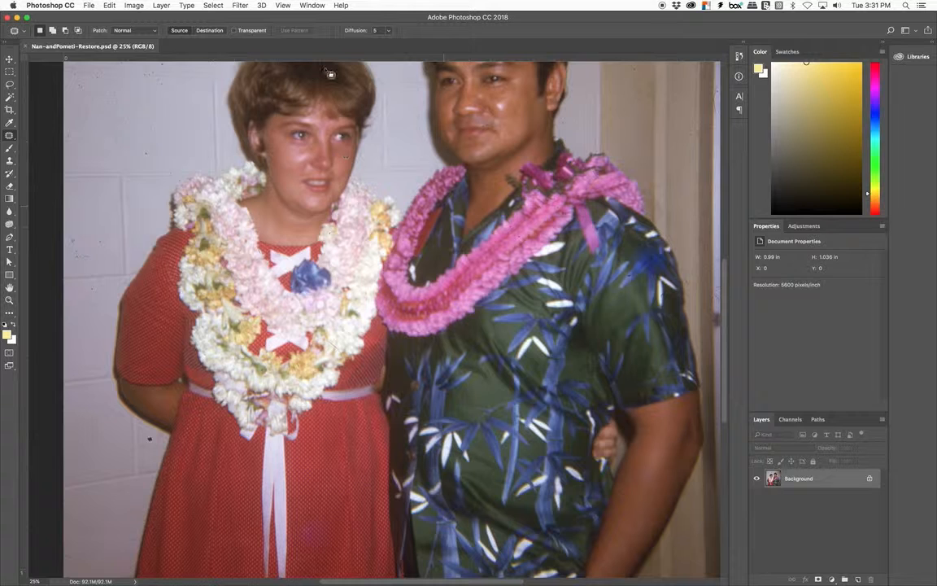
click(312, 6)
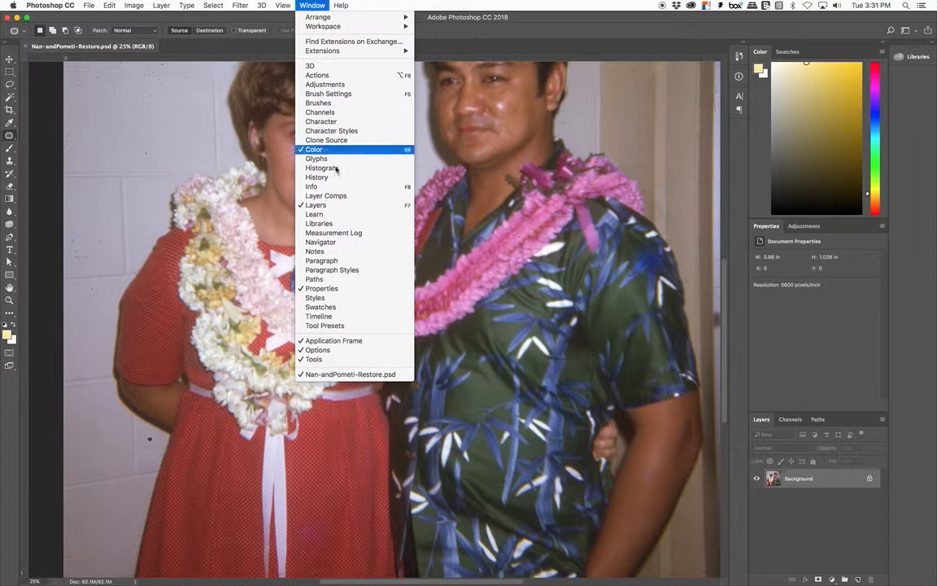
click(316, 204)
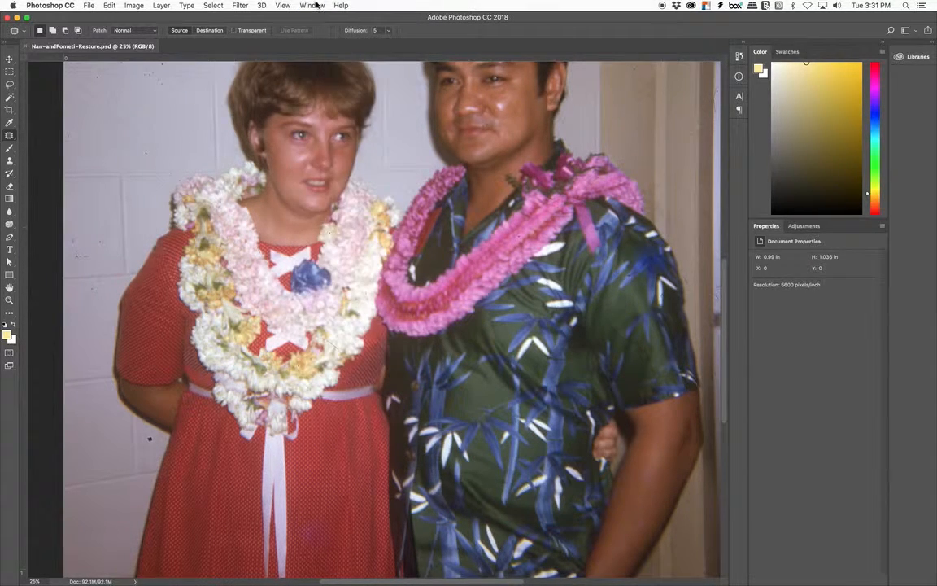
click(313, 6)
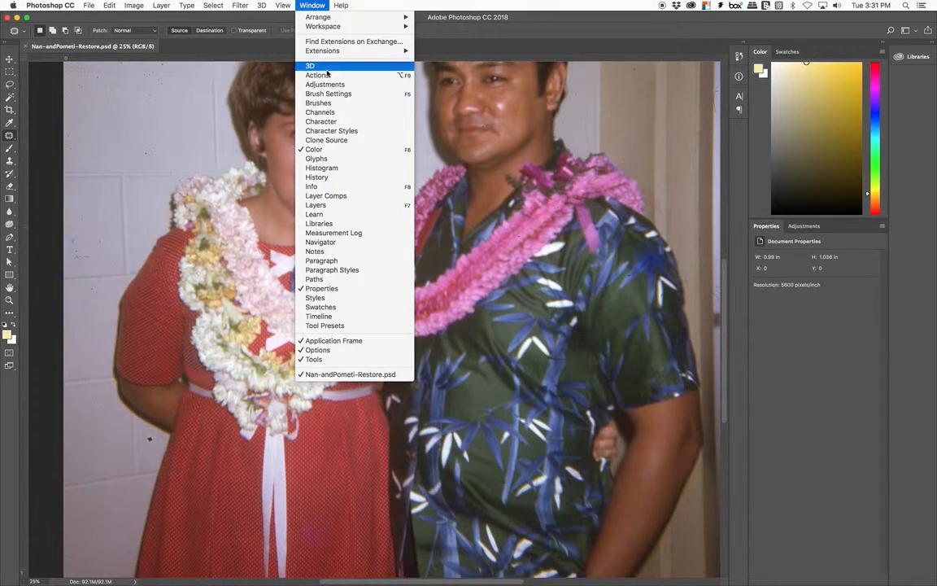
click(317, 205)
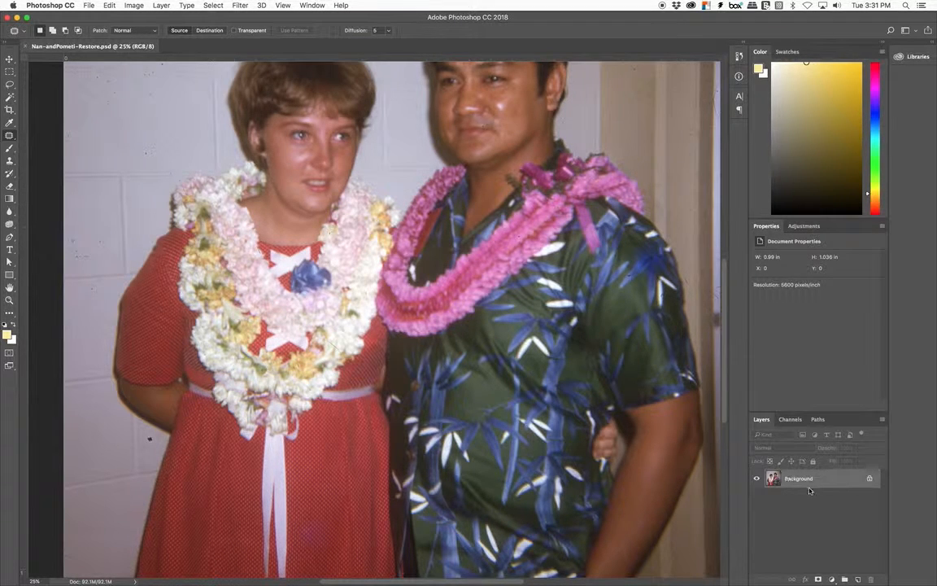
- Display the channels and compare the Red, Green and Blue channels individually as grayscale images
click(312, 6)
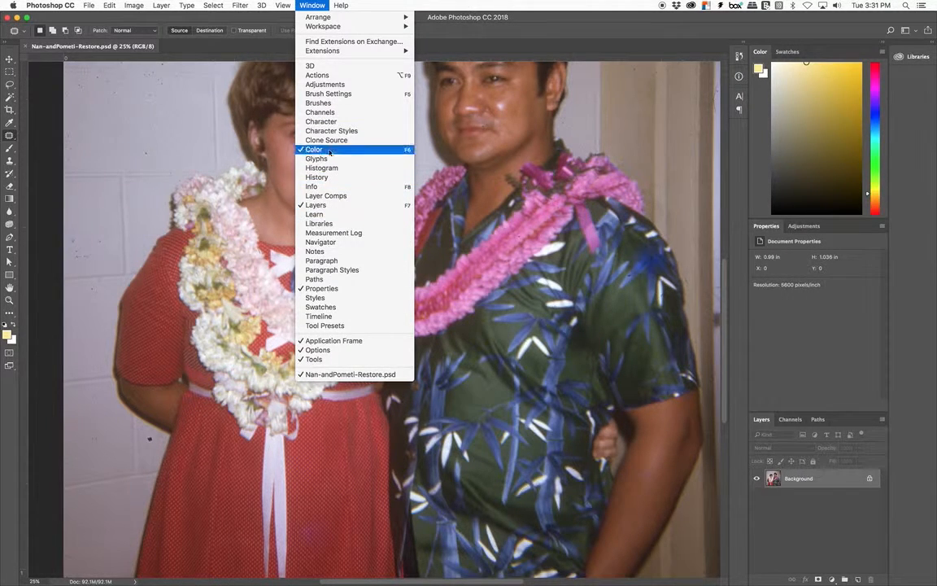
click(326, 112)
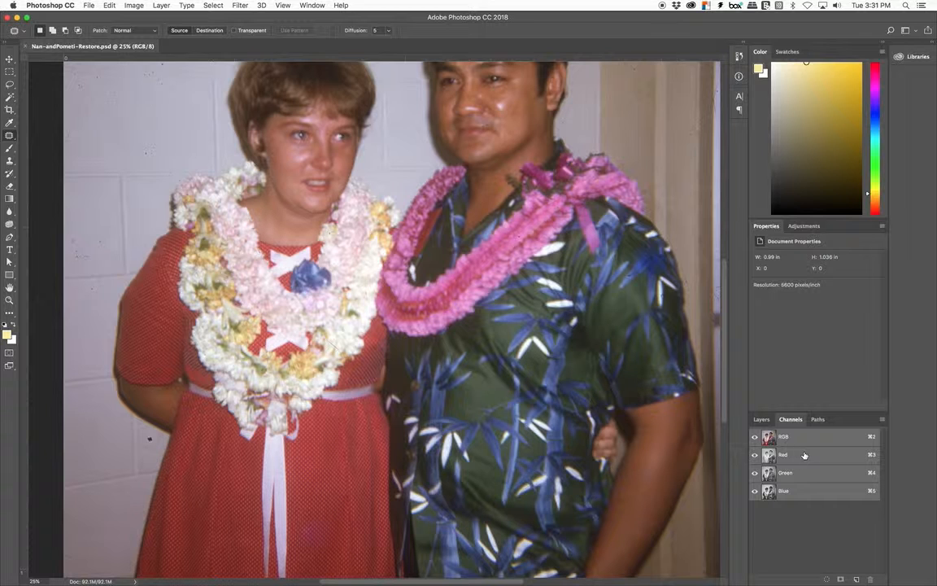
click(808, 456)
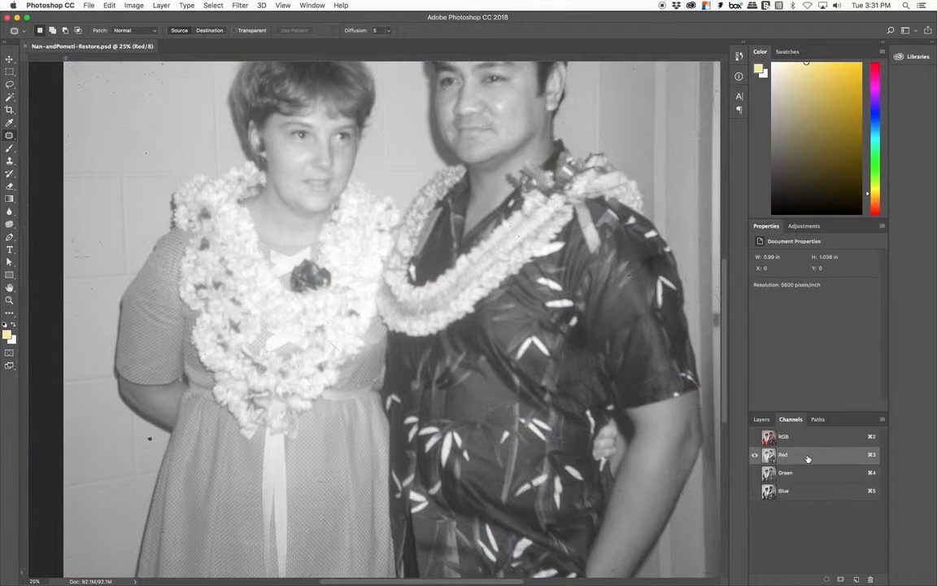
click(808, 473)
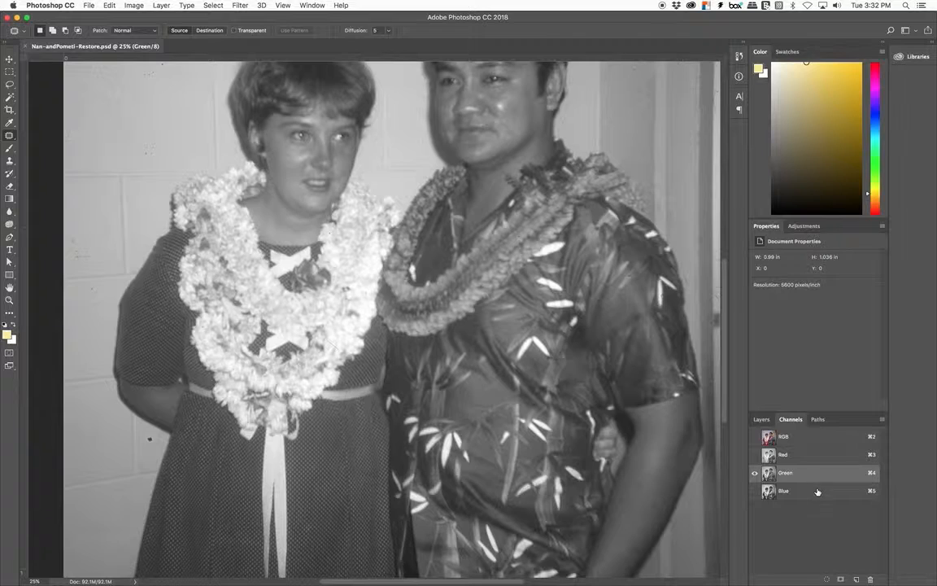
click(818, 492)
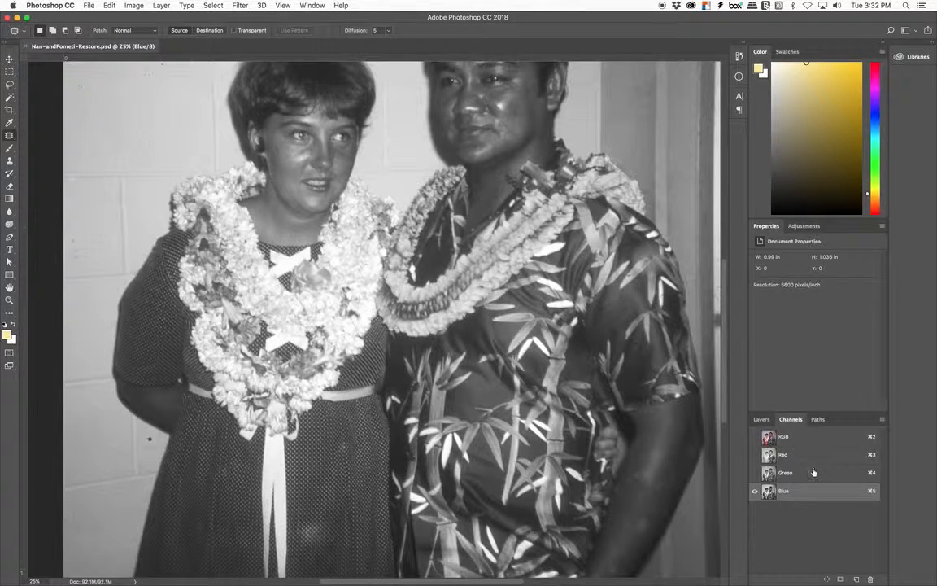
click(816, 473)
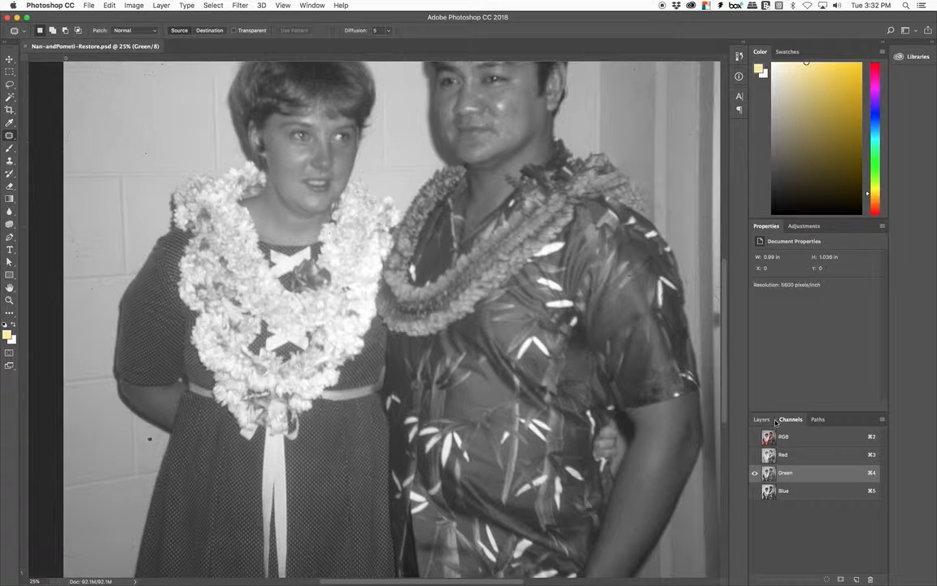
click(803, 457)
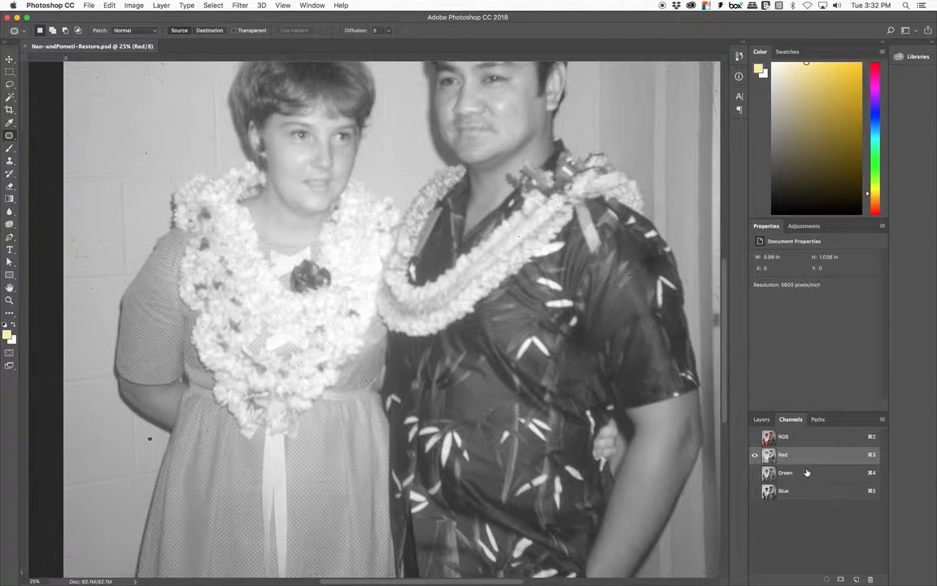
- Isolate the Green channel, select its entire canvas and copy it
click(805, 473)
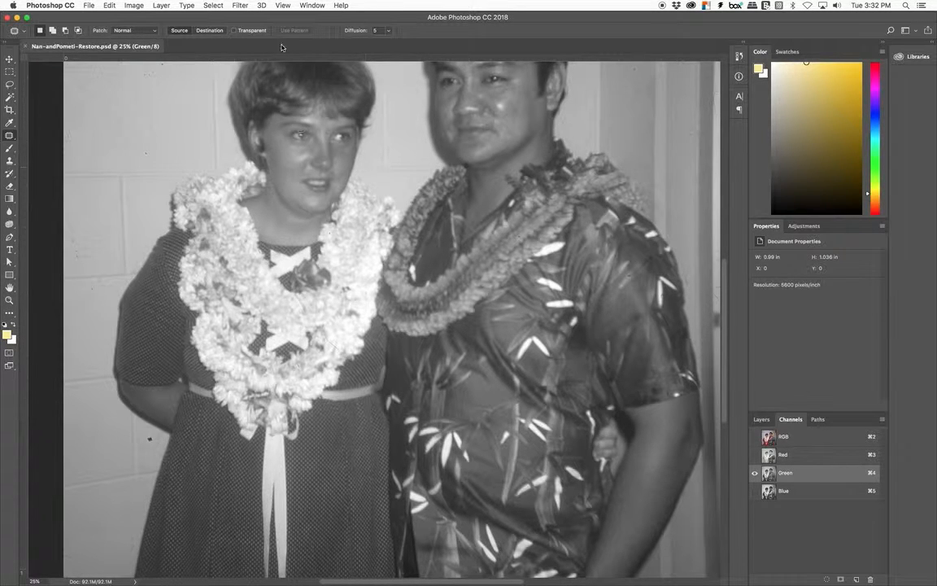
click(213, 6)
click(216, 17)
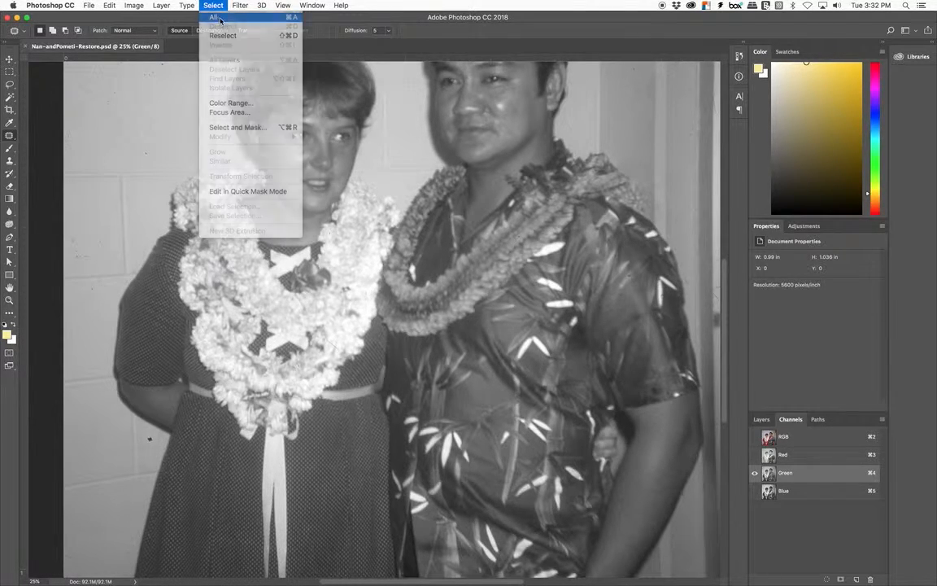
scroll(324, 88, up, 10)
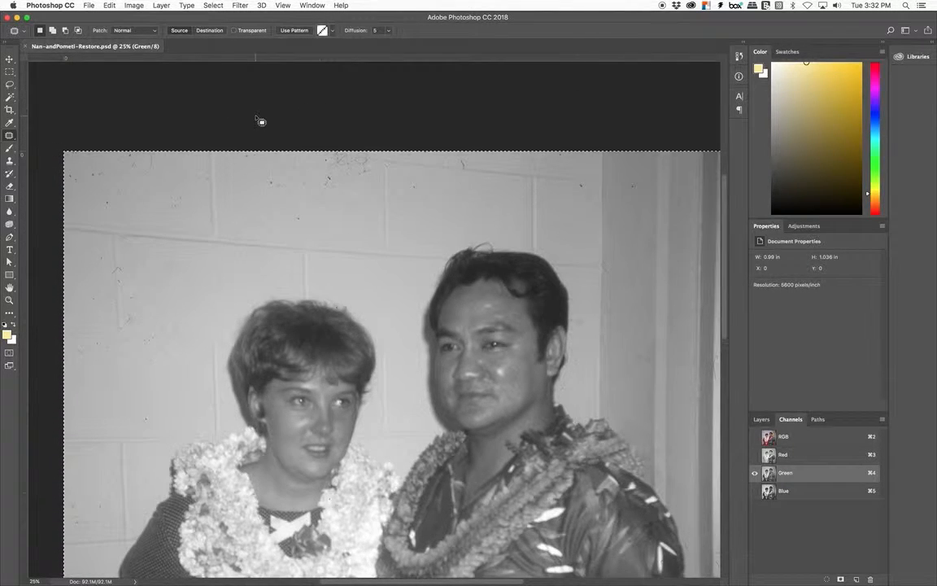
key(super+minus)
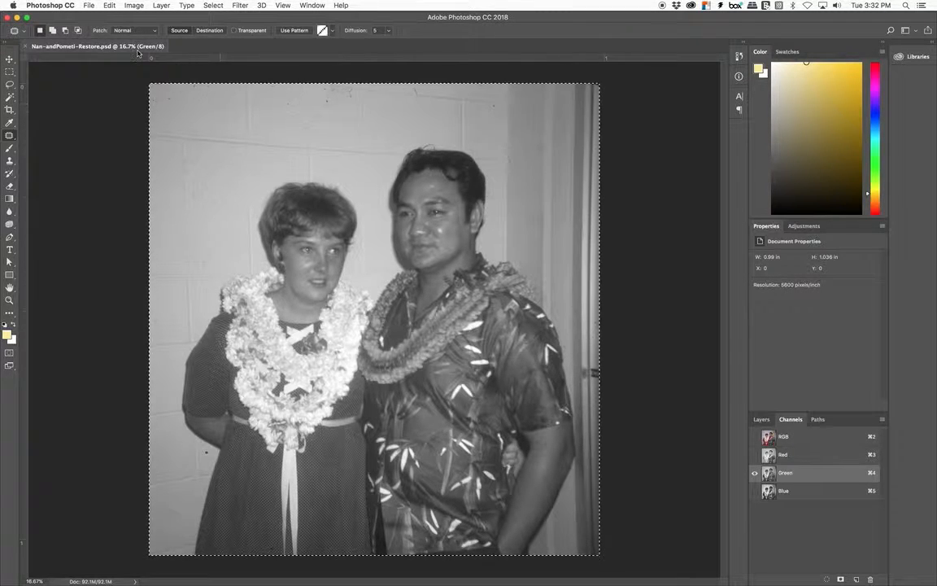
click(109, 6)
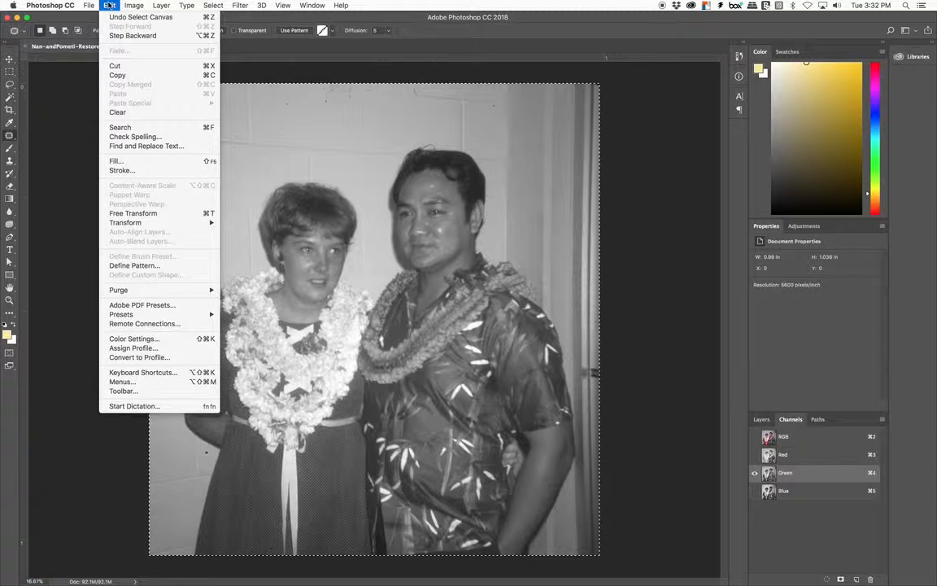
click(126, 75)
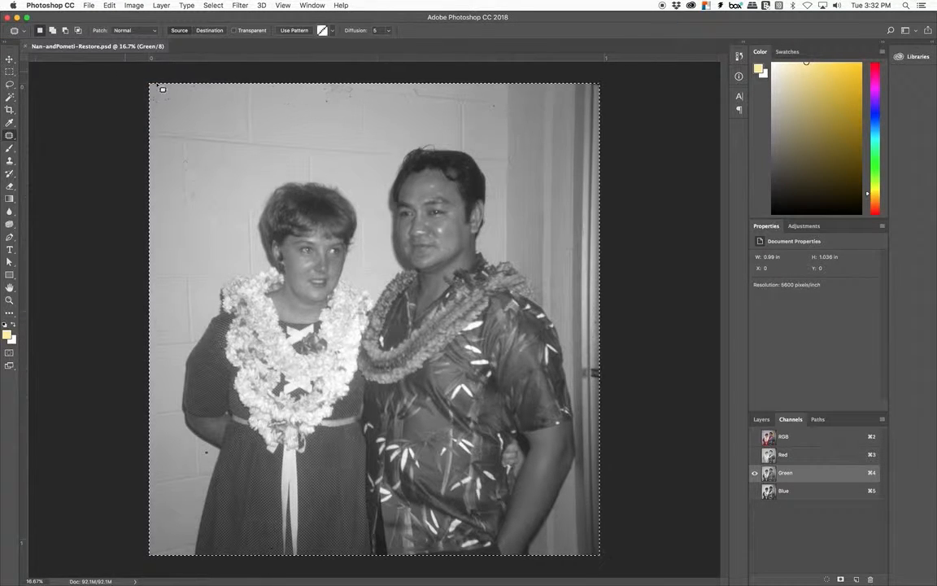
- Restore the composite RGB view, paste the copied Green channel as a new layer and show the layer list
click(826, 438)
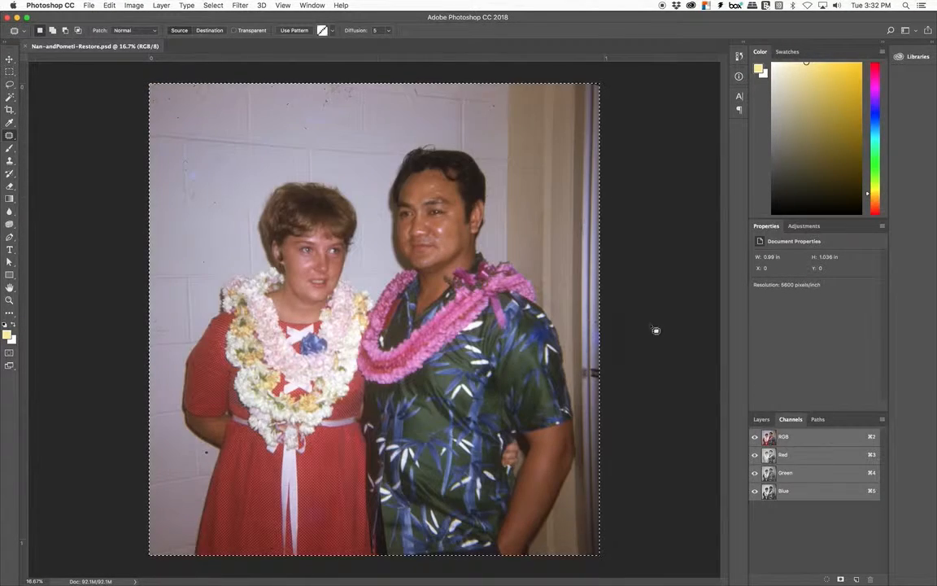
click(110, 5)
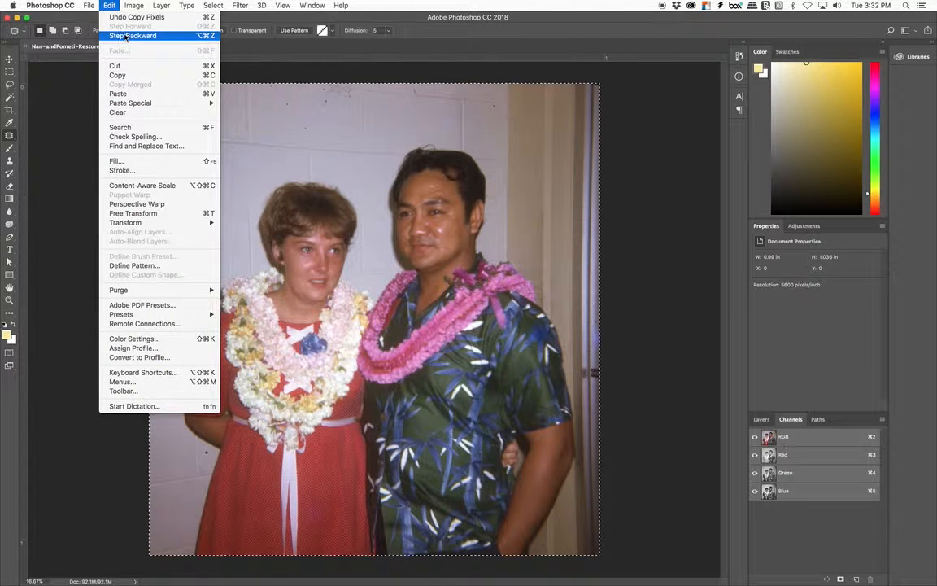
click(119, 92)
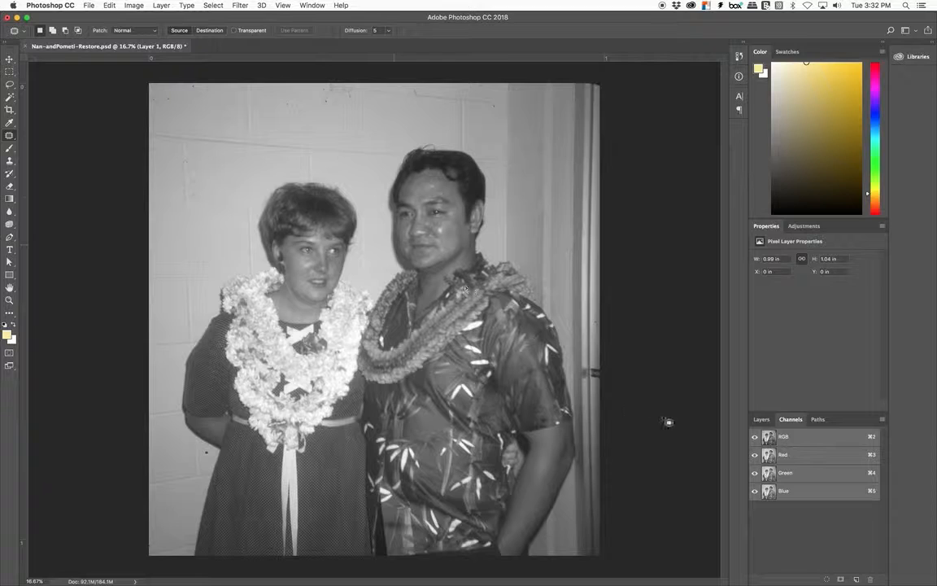
click(761, 420)
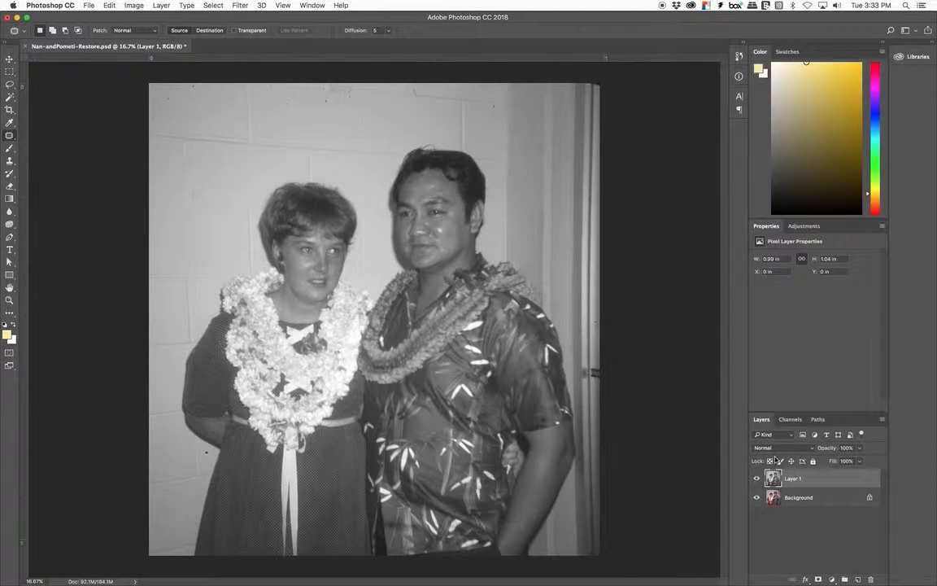
- Delete the pasted grayscale layer above the Background
drag(852, 482, 857, 579)
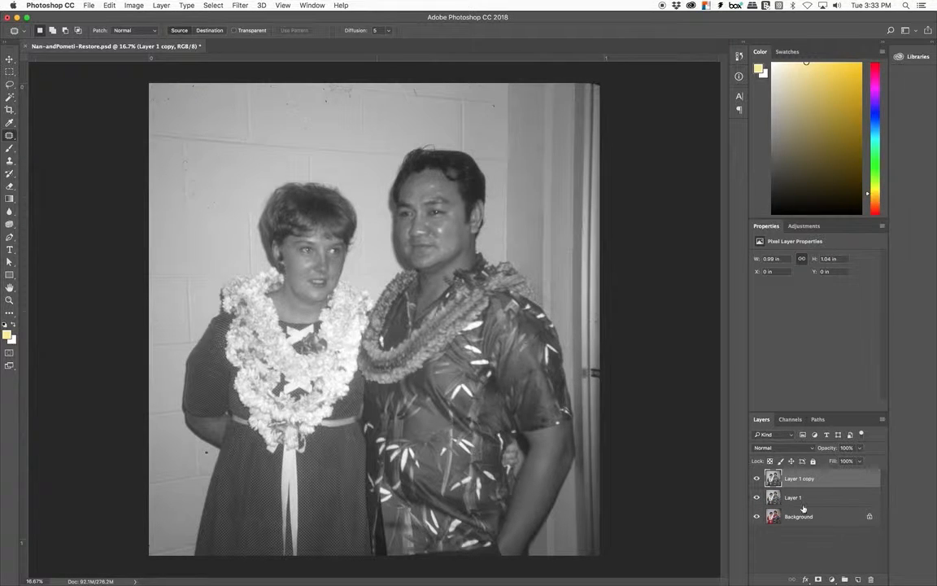
key(super+z)
drag(825, 483, 875, 581)
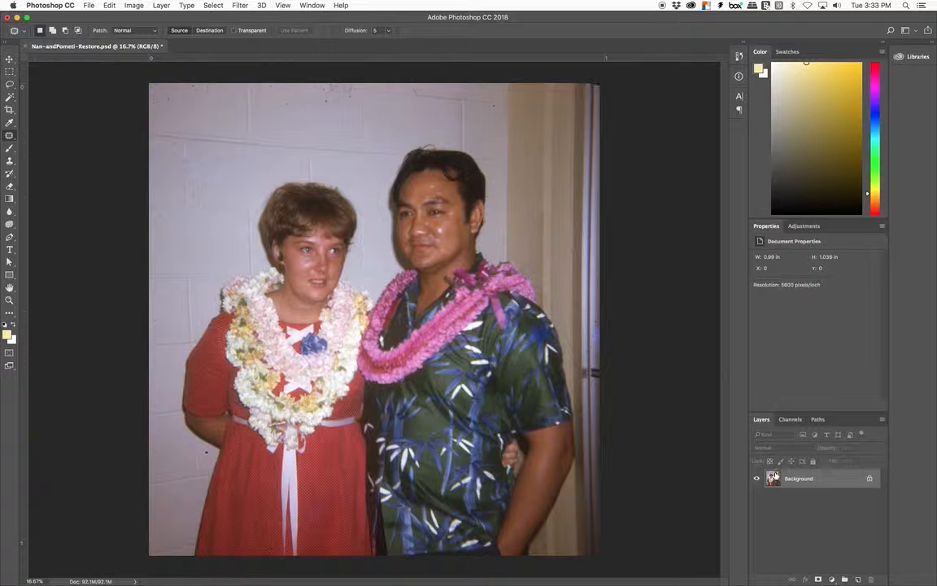
click(790, 419)
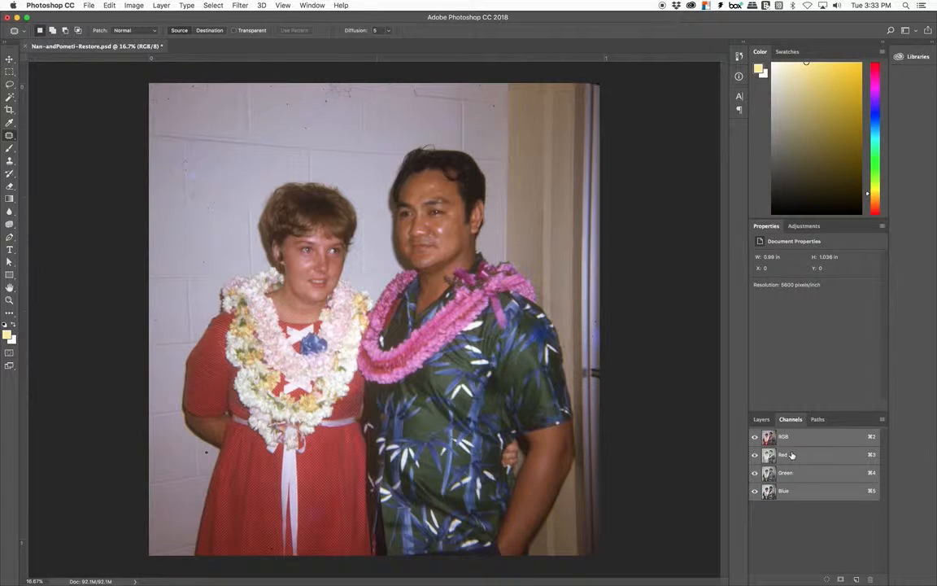
click(763, 420)
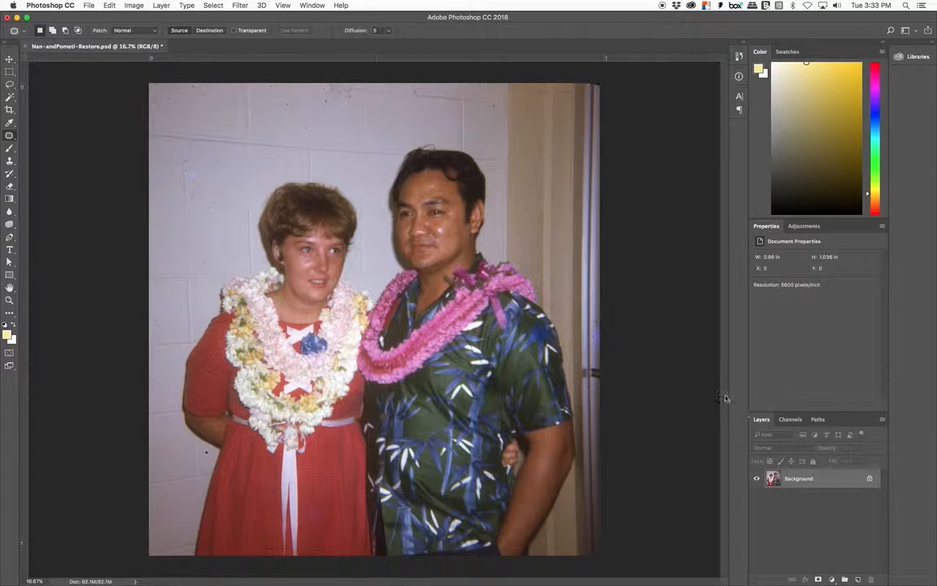
click(311, 6)
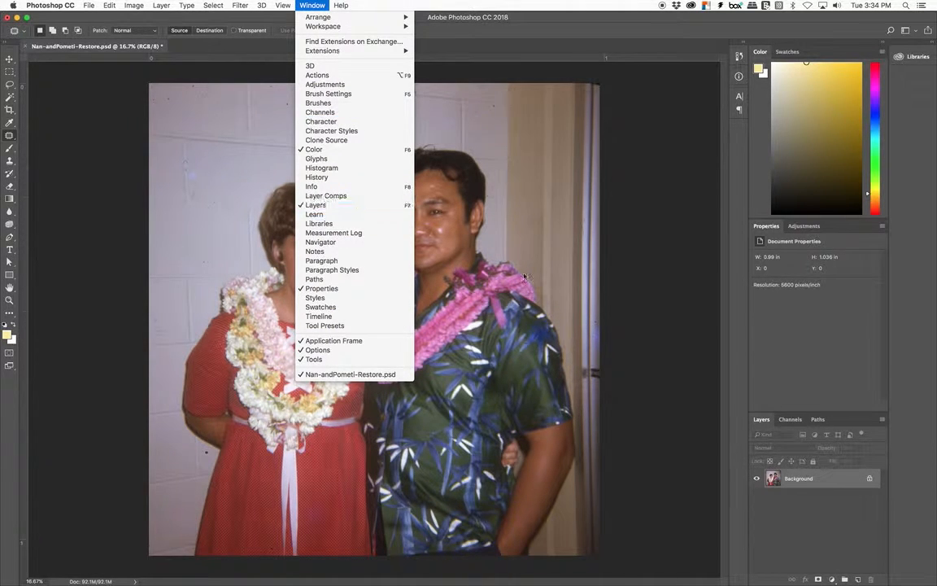
click(734, 477)
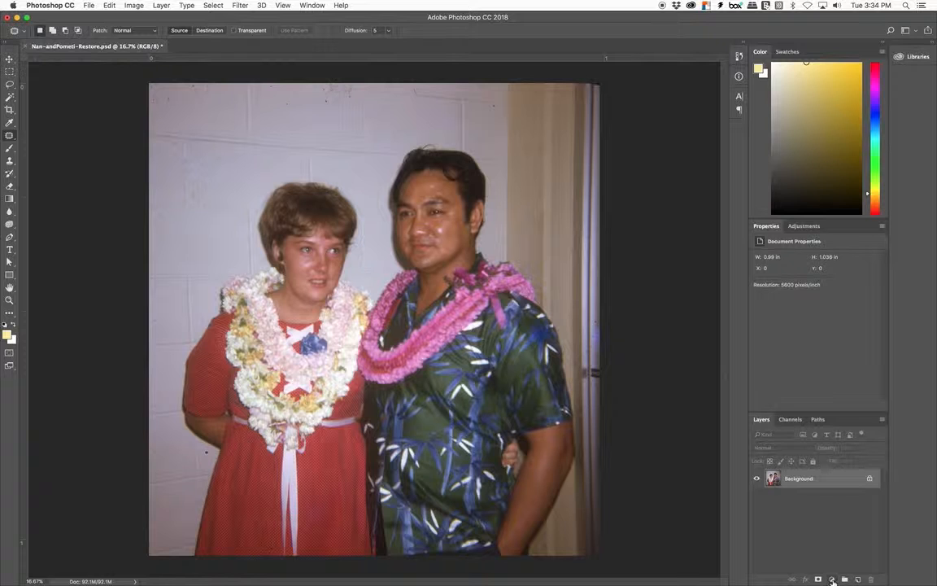
- Add a Curves adjustment layer above the Background
click(832, 579)
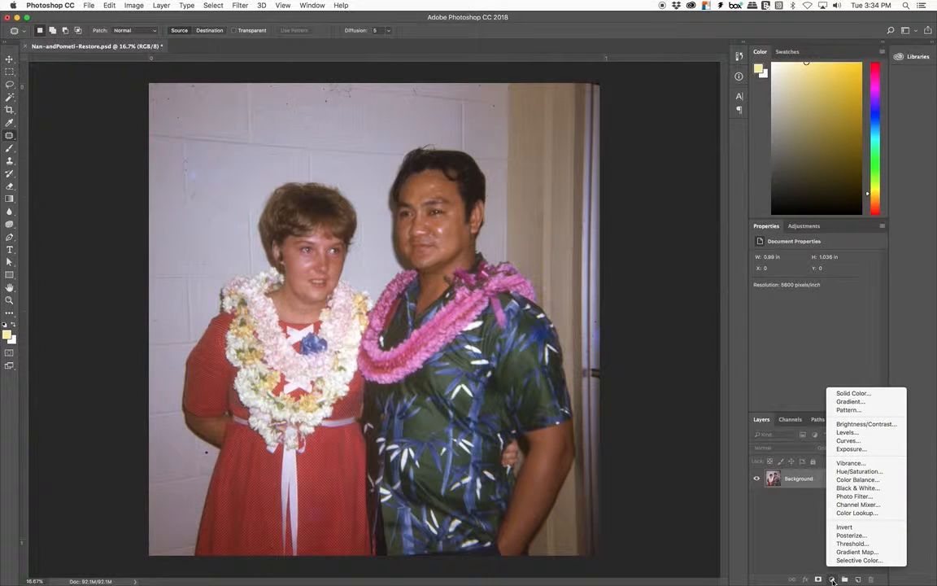
click(846, 441)
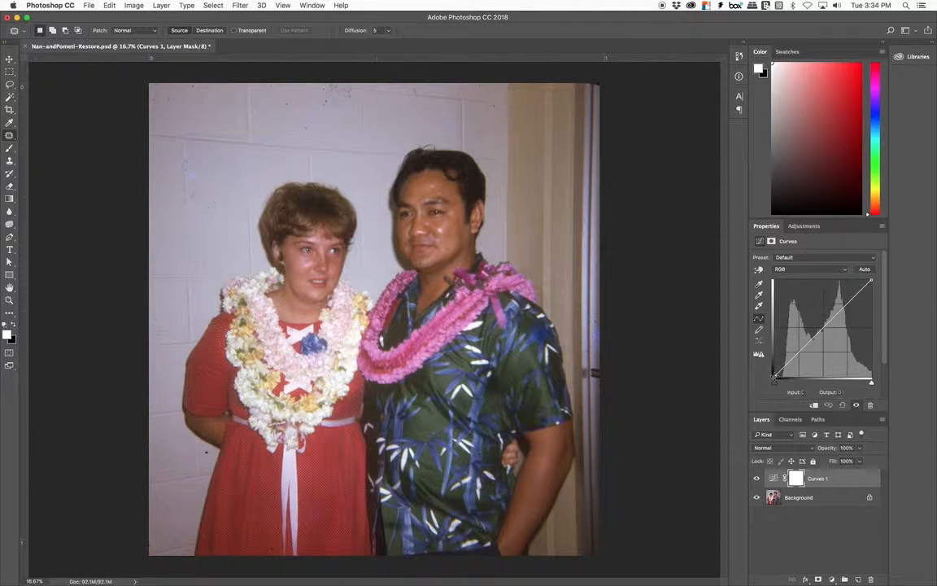
- Try tightening the composite RGB curve with the black point at input 15 and the white point at input 241
drag(775, 376, 775, 378)
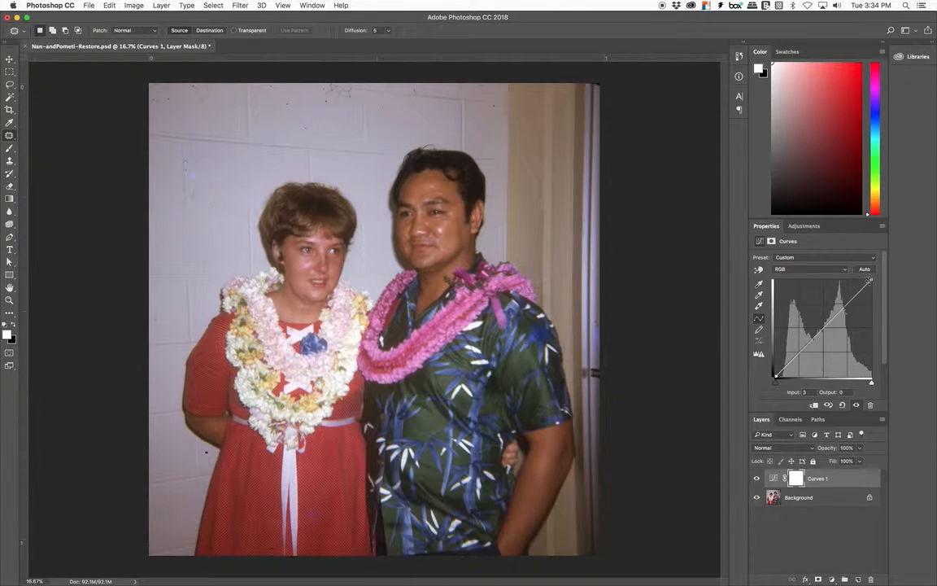
drag(868, 280, 859, 281)
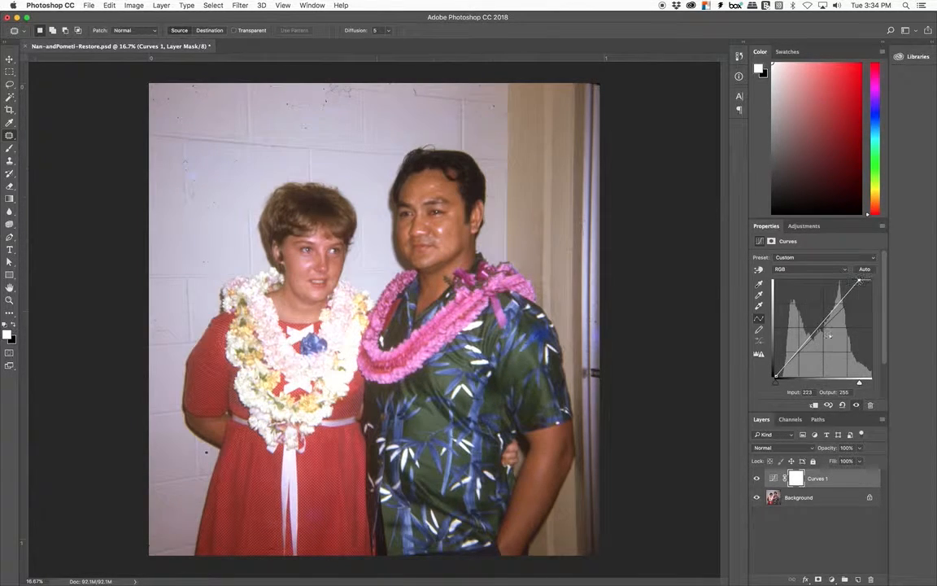
drag(776, 376, 779, 377)
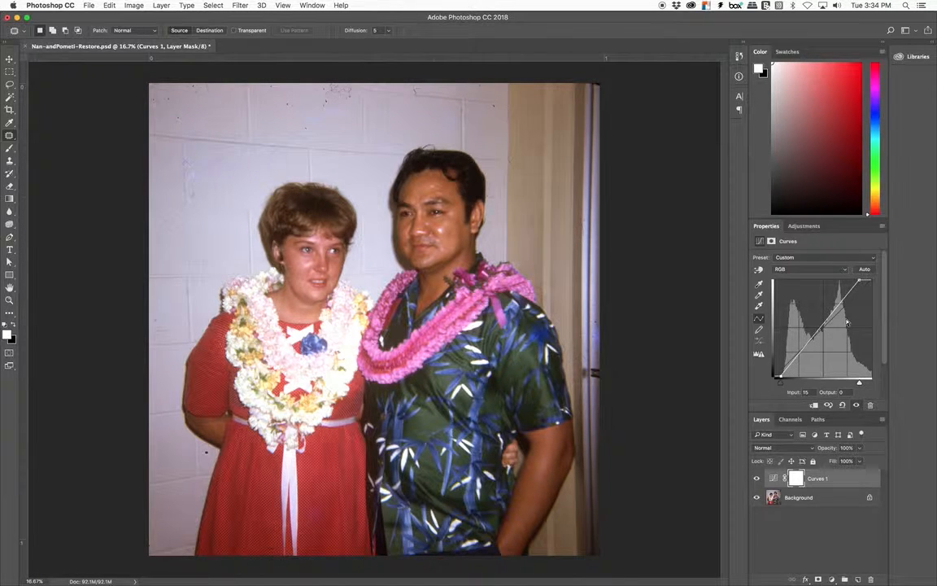
click(859, 281)
mouse_move(857, 280)
mouse_down()
mouse_move(839, 283)
mouse_move(866, 279)
mouse_up()
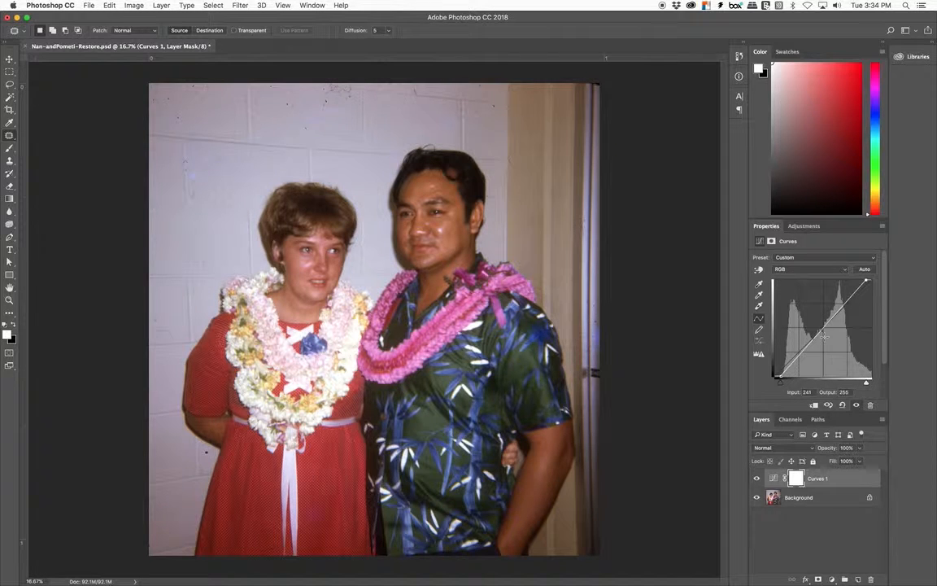
- Refine the RGB curve's black point, lift its midtones to input 114, output 128, and set its white point to input 255, output 254
drag(779, 380, 777, 379)
mouse_move(818, 336)
mouse_down()
mouse_move(818, 322)
mouse_move(825, 334)
mouse_move(817, 327)
mouse_up()
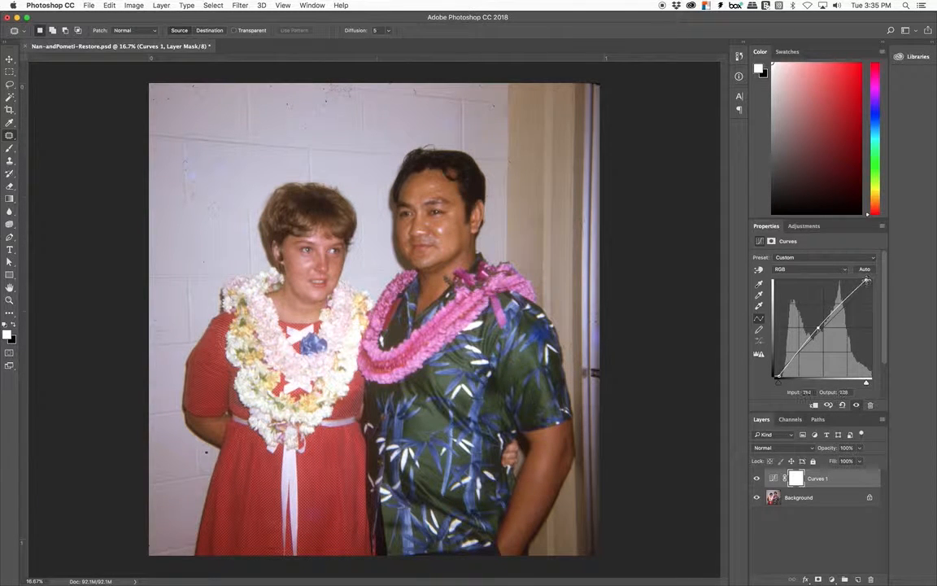
drag(867, 280, 871, 281)
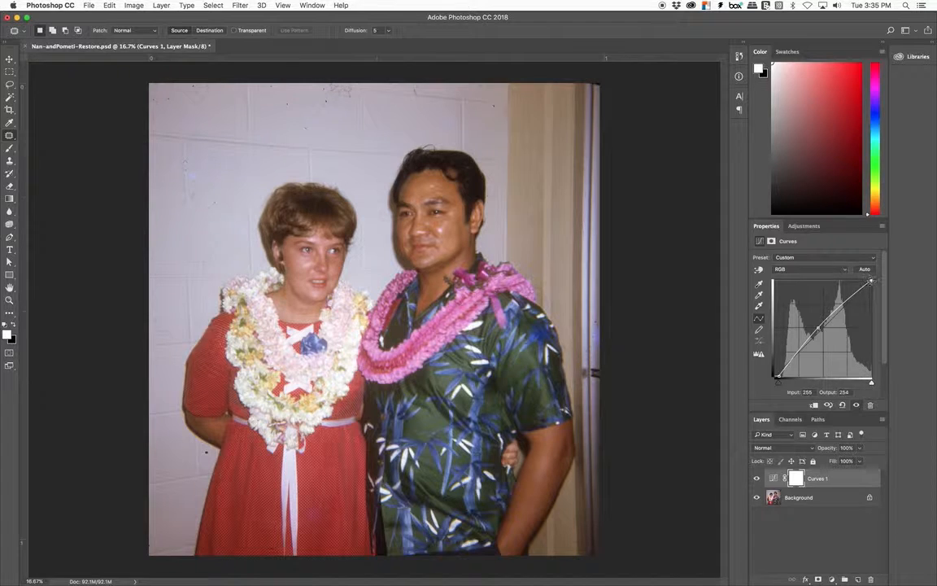
- Reduce the red midtones slightly with a point near the middle of the Red channel's curve
click(833, 270)
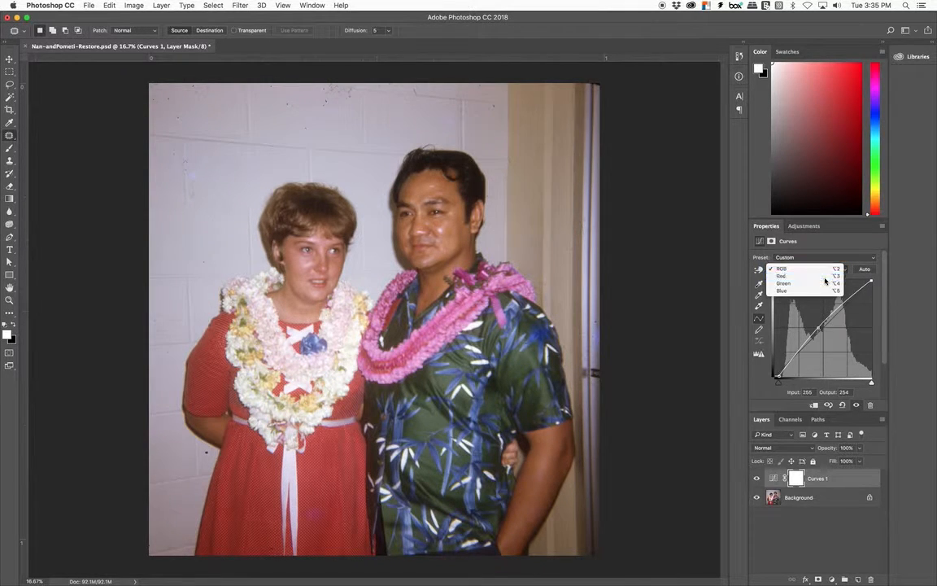
click(823, 276)
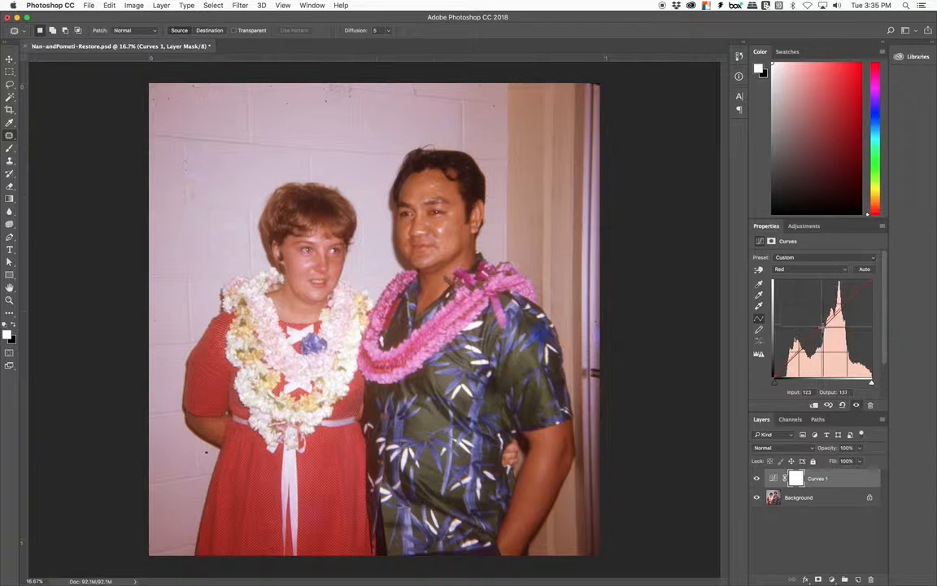
drag(823, 325, 824, 325)
- Try a midtone point on the Green channel's curve and remove it
click(810, 269)
click(801, 278)
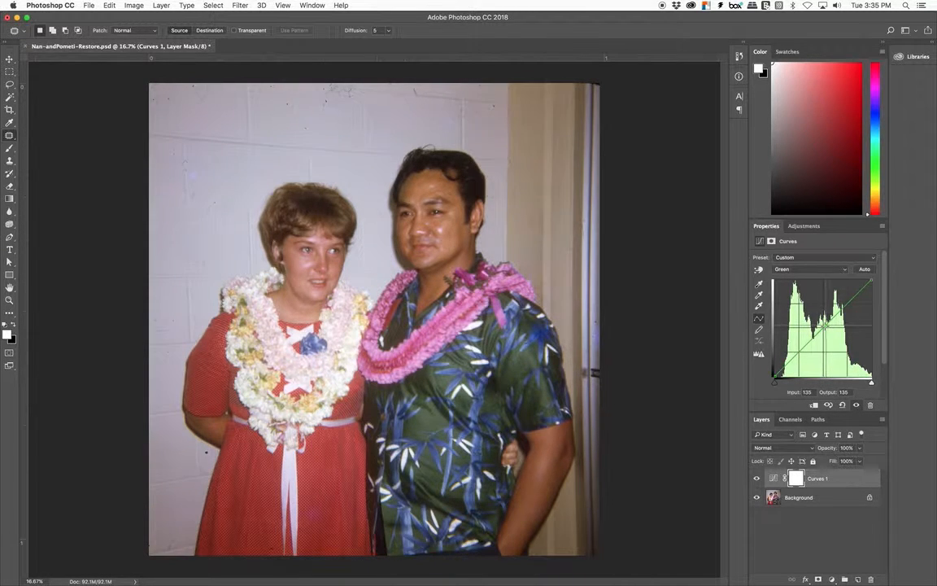
drag(823, 329, 893, 327)
- Compare the photo with and without the Curves 1 adjustment, leave the layer visible and save the document
click(755, 481)
click(755, 481)
click(755, 481)
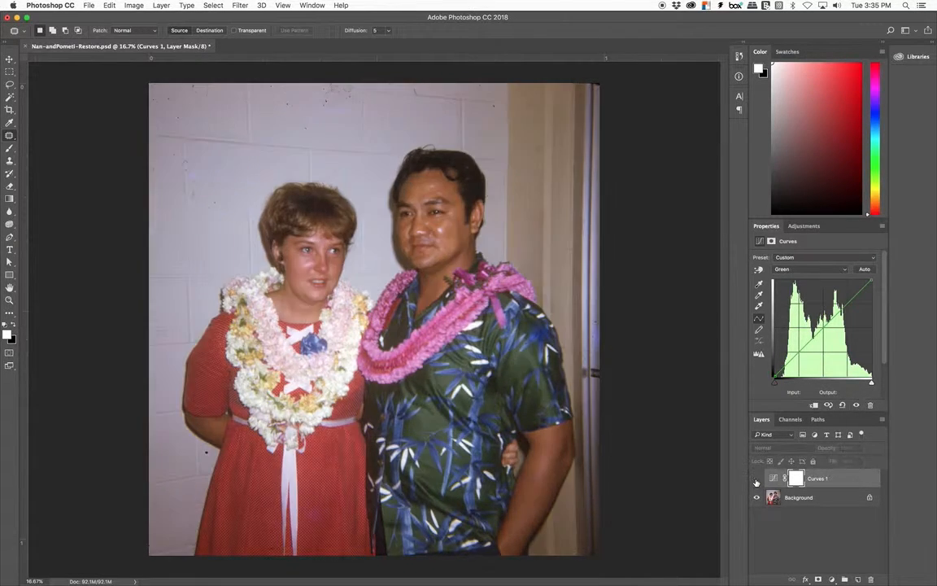
click(756, 481)
click(755, 481)
click(756, 480)
click(756, 482)
click(757, 480)
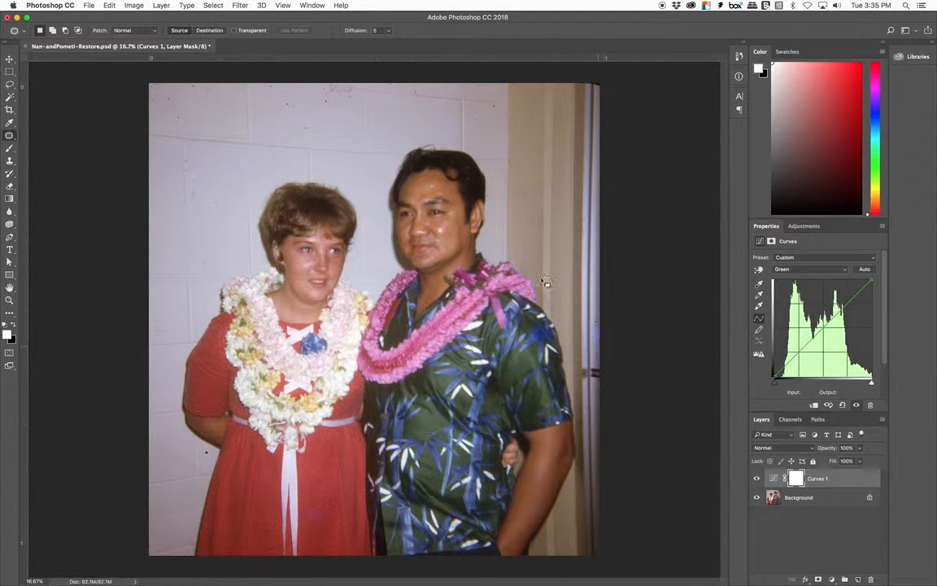
key(super+s)
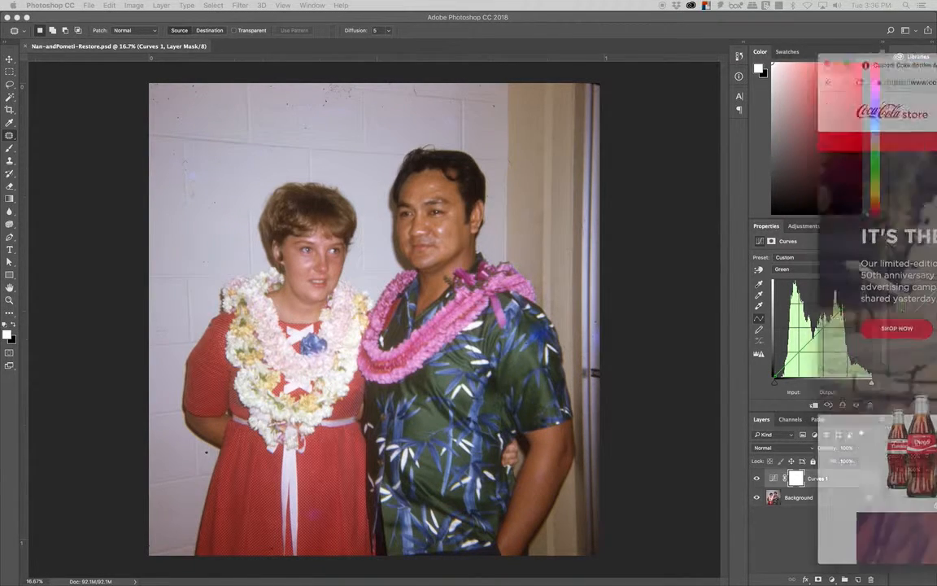
- Bring the Chrome window over the photo, look through the Coca-Cola store page and reload its home page
drag(936, 34, 421, 40)
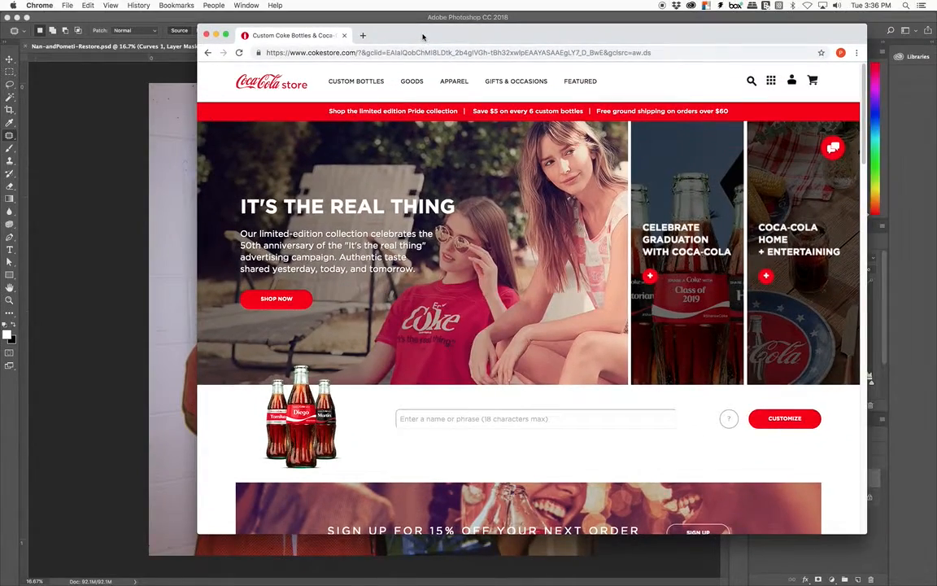
mouse_move(454, 74)
scroll(491, 118, down, 20)
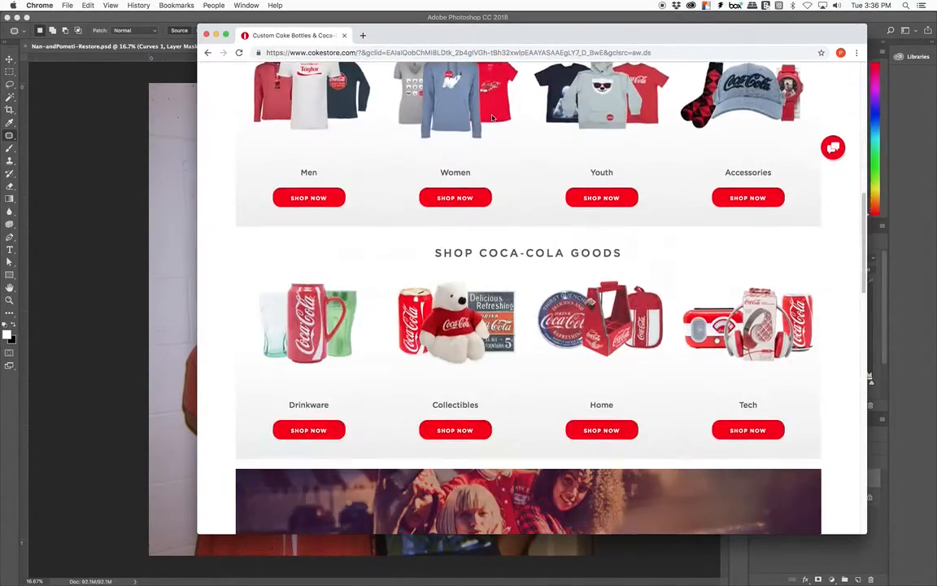
scroll(489, 118, up, 20)
scroll(488, 118, up, 2)
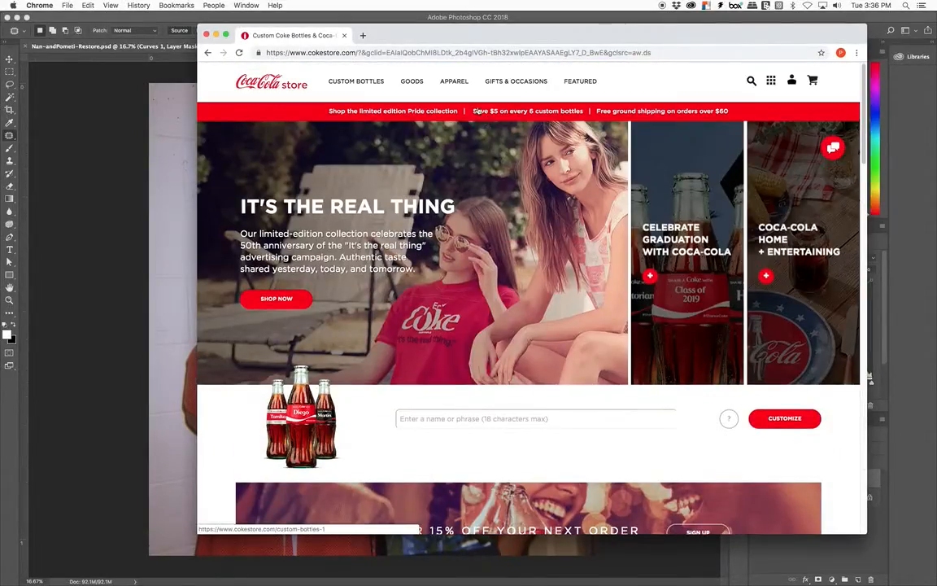
click(332, 54)
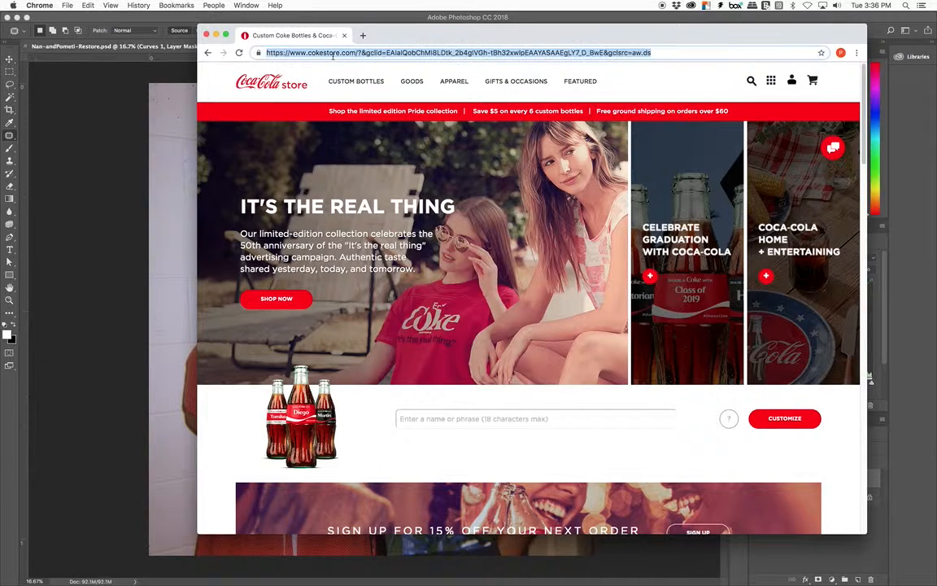
click(271, 83)
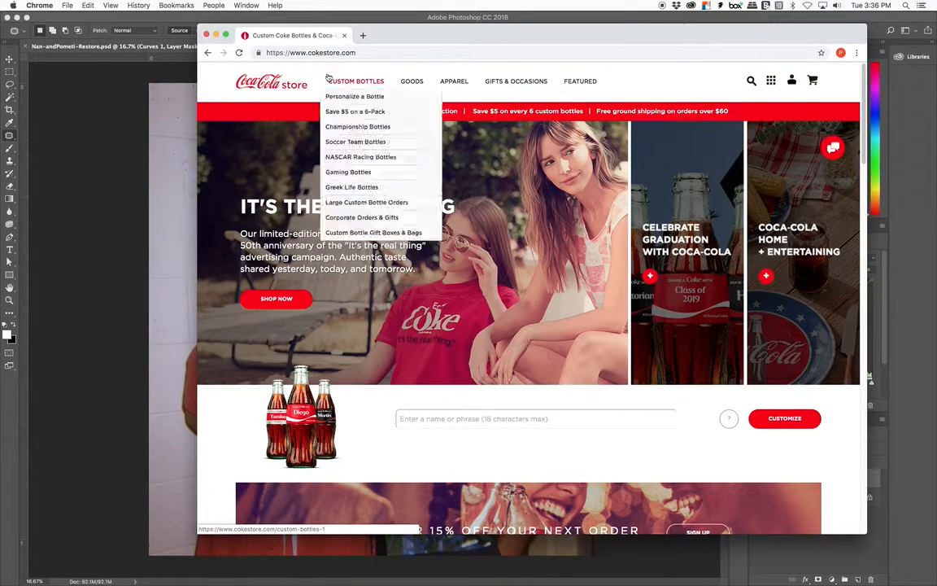
- Search Google for "coca cola", open the us.coca-cola.com site and look through its home page down to the footer
click(342, 53)
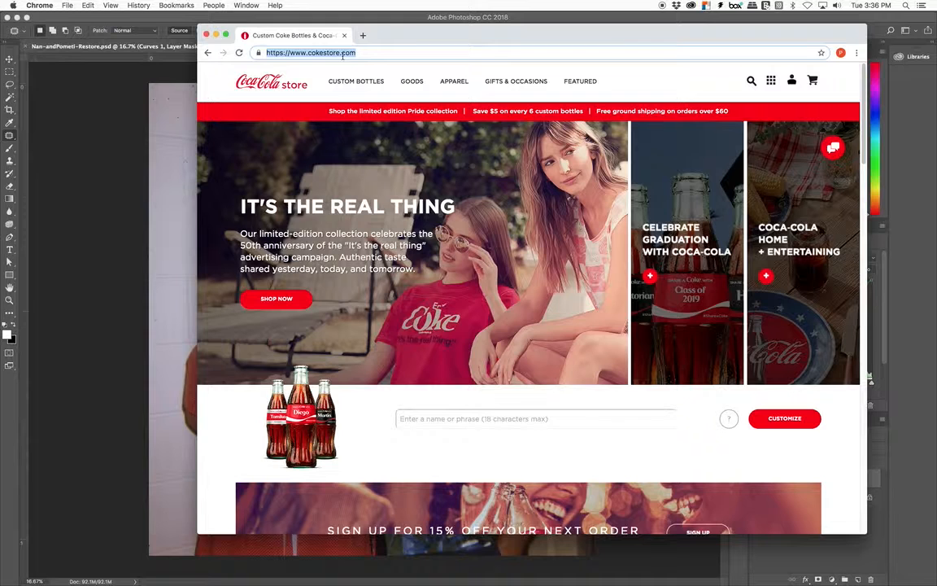
text(coca)
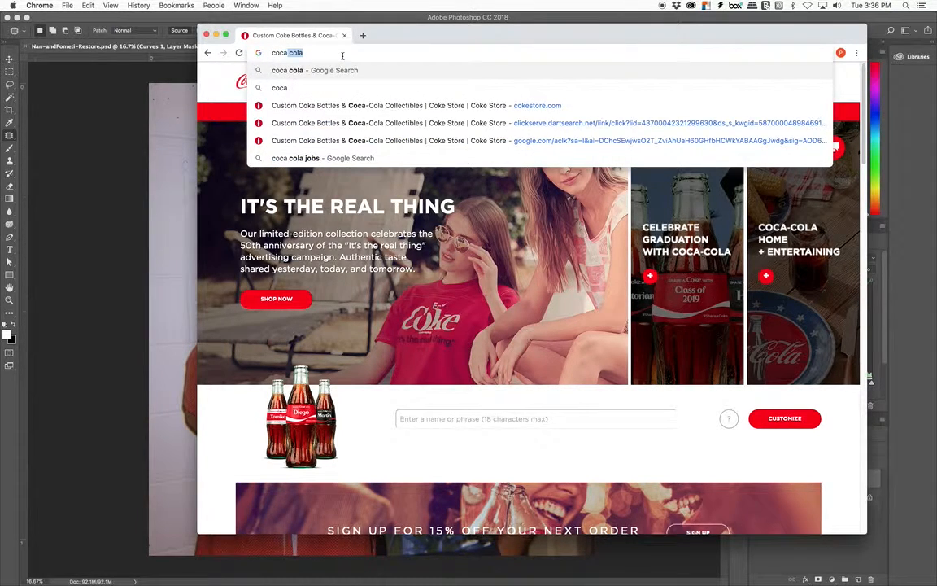
key(Return)
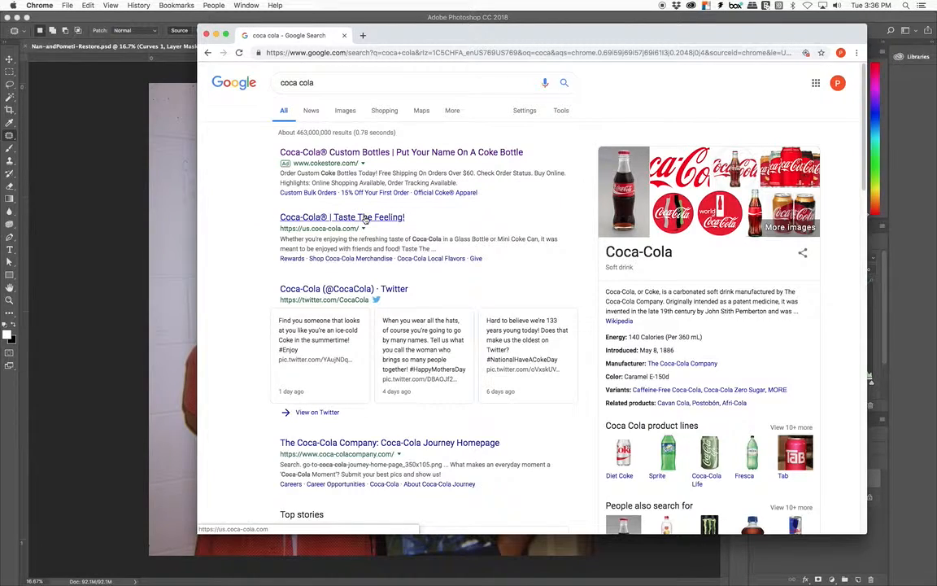
click(364, 217)
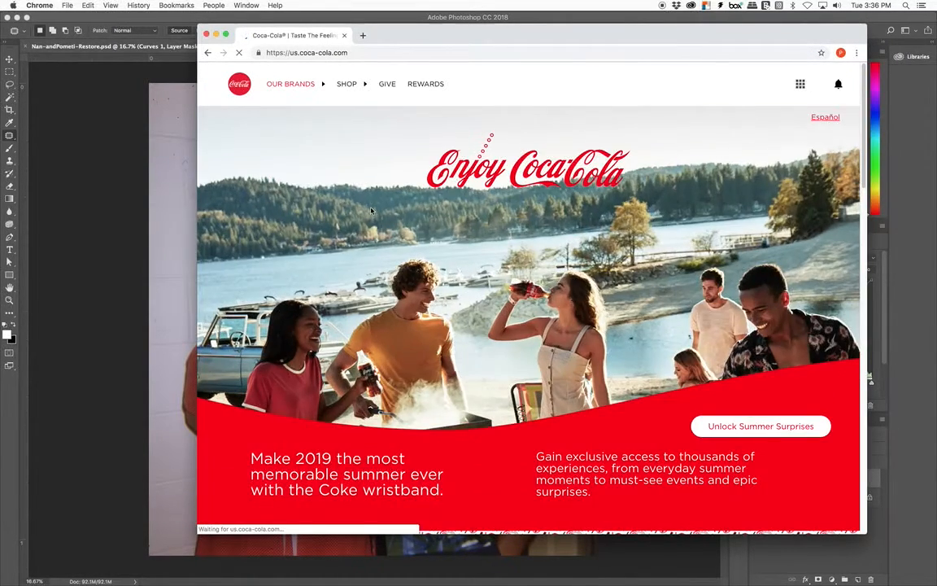
scroll(370, 212, down, 15)
scroll(373, 207, down, 10)
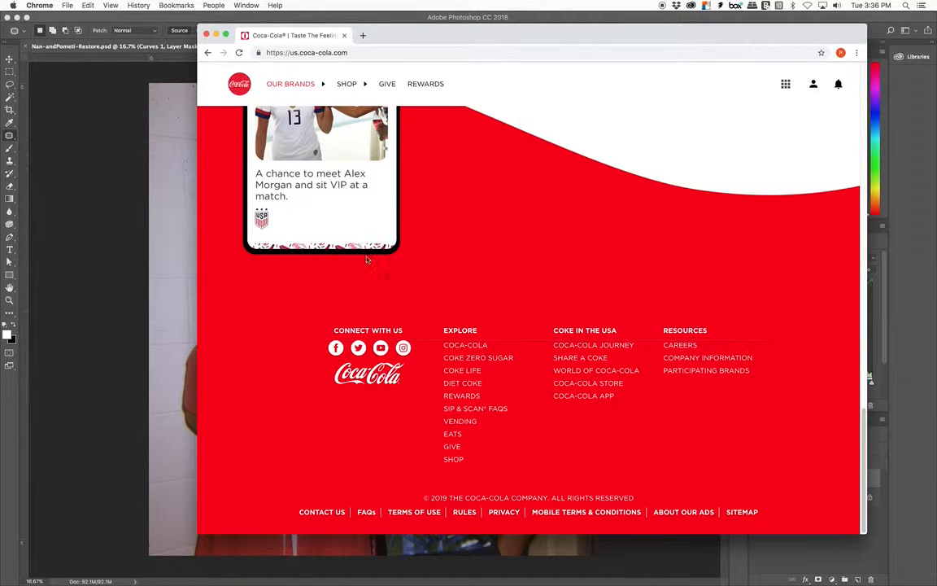
- Move the Chrome window off the screen and switch back to Photoshop
drag(408, 37, 444, 42)
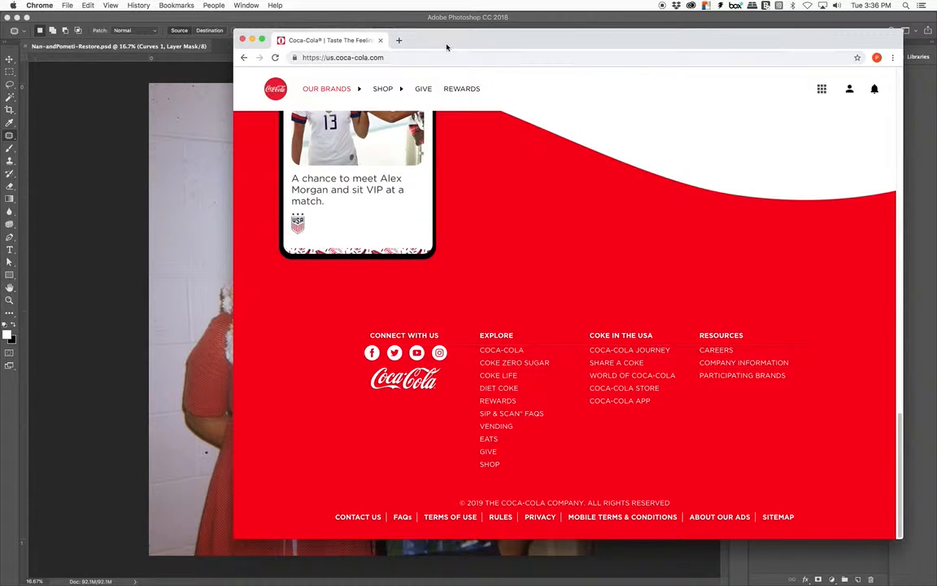
drag(446, 46, 936, 75)
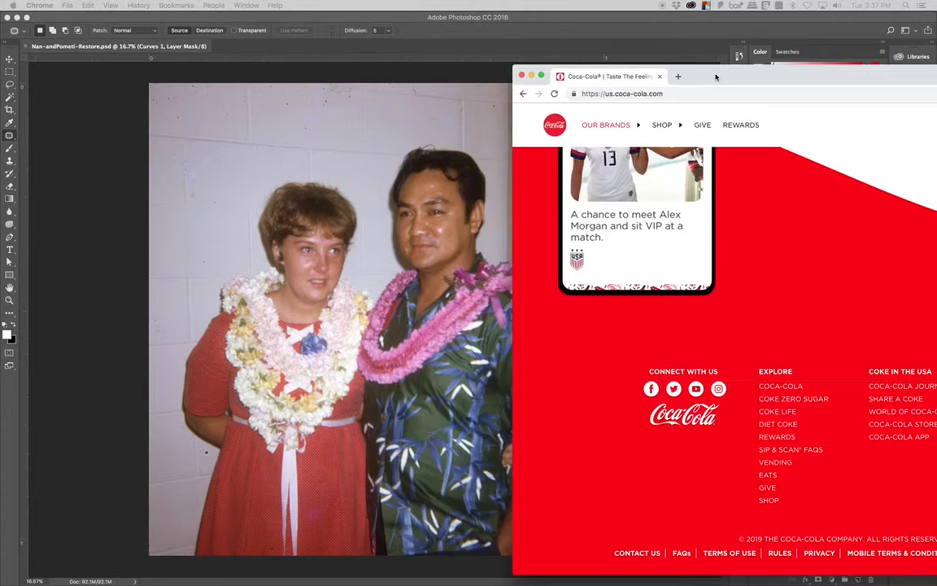
drag(716, 77, 667, 70)
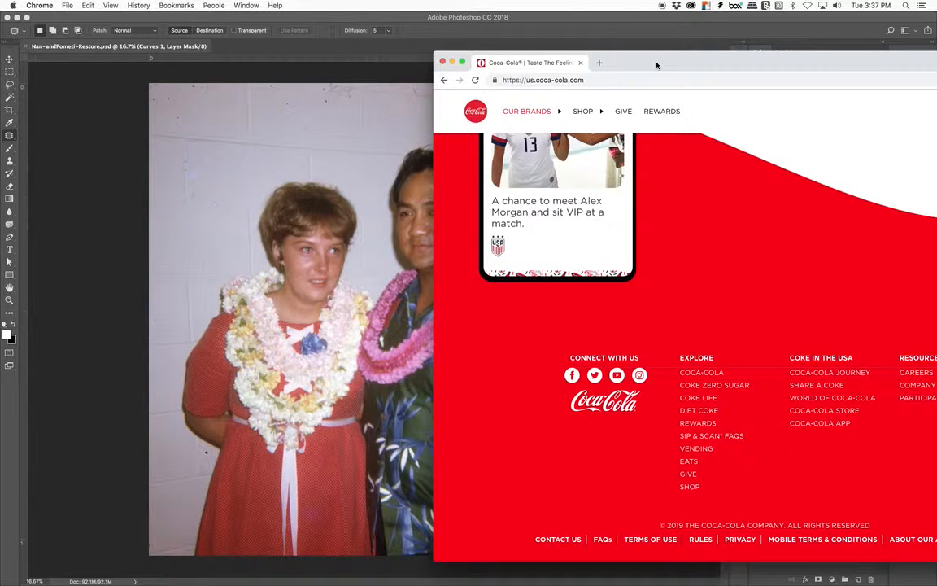
drag(657, 65, 936, 69)
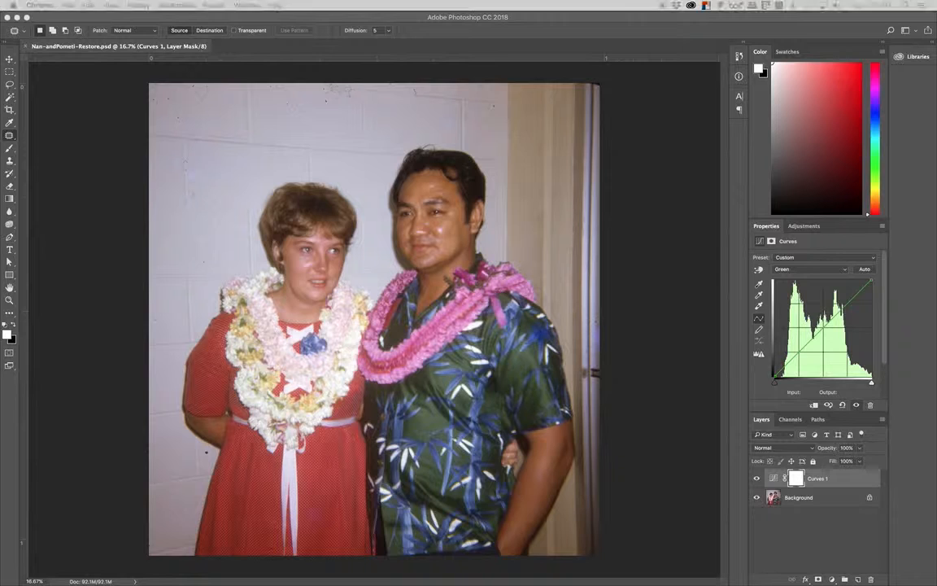
click(556, 18)
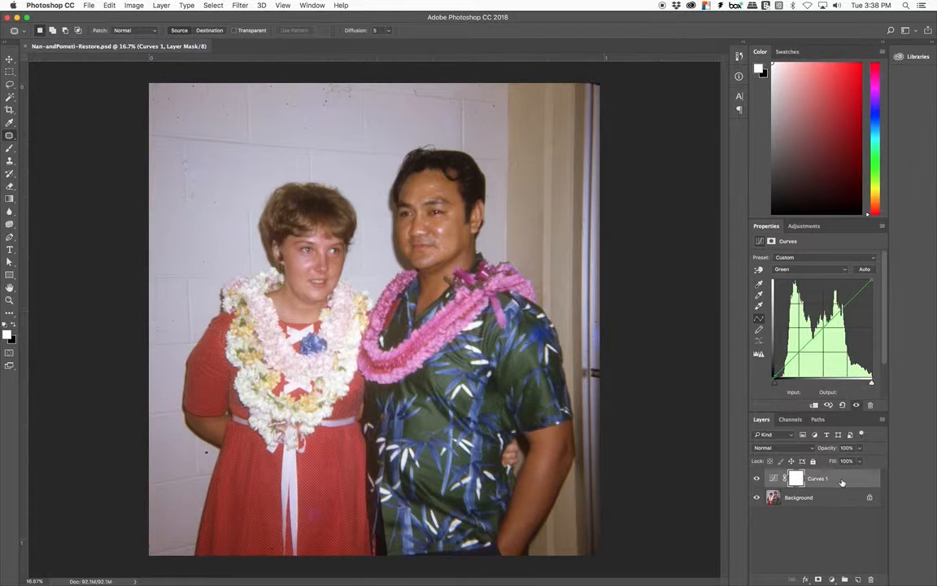
- Set the Curves 1 layer's RGB midtone point to input 115, output 125, and save the document
click(774, 479)
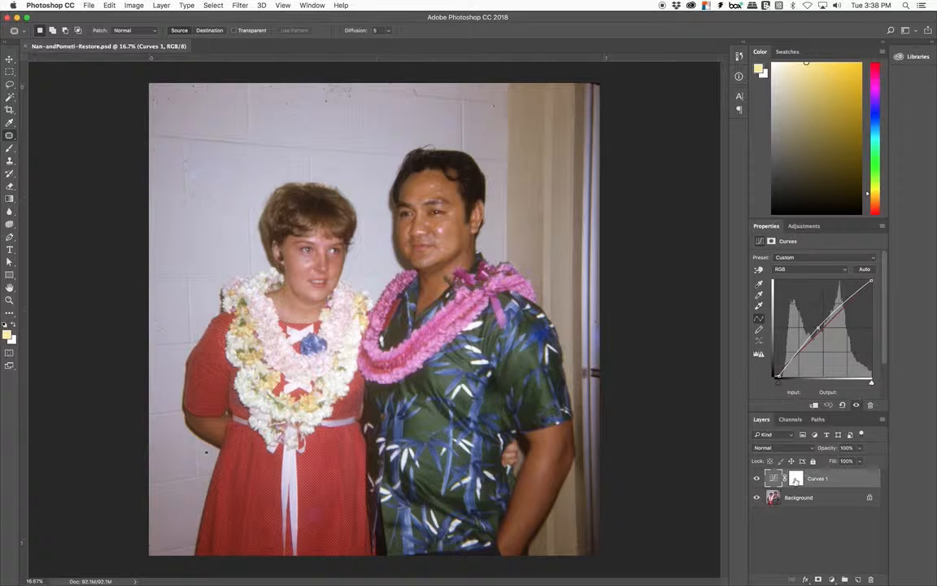
click(812, 269)
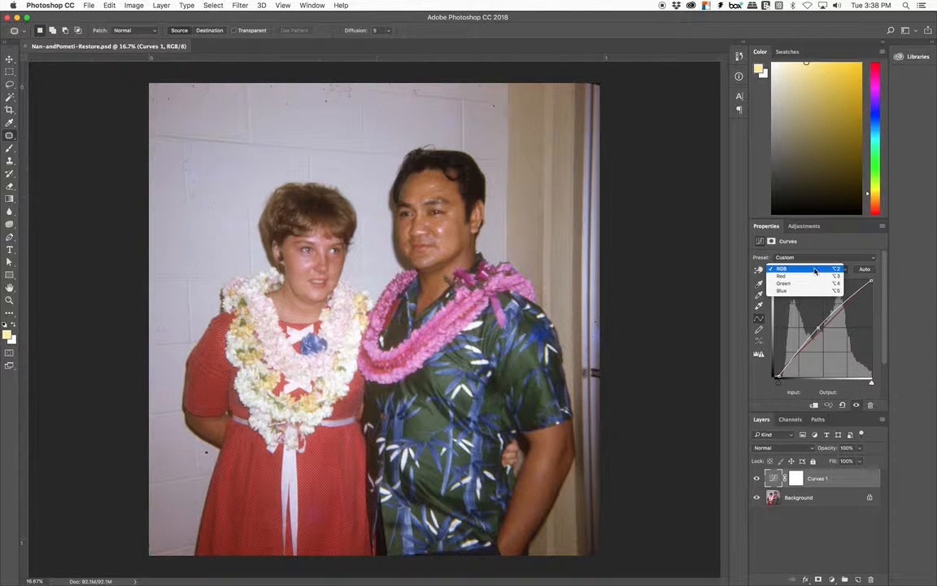
click(814, 271)
drag(819, 328, 820, 329)
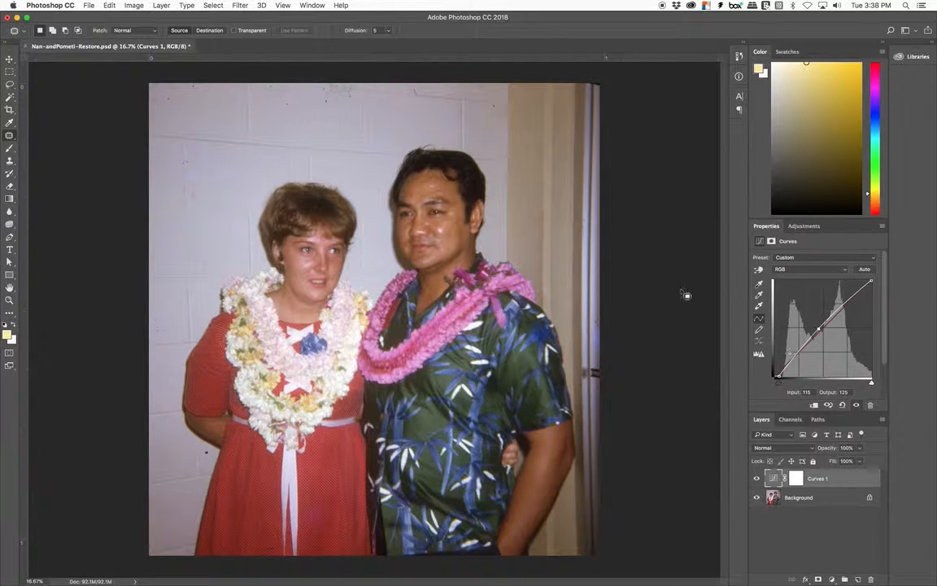
click(89, 6)
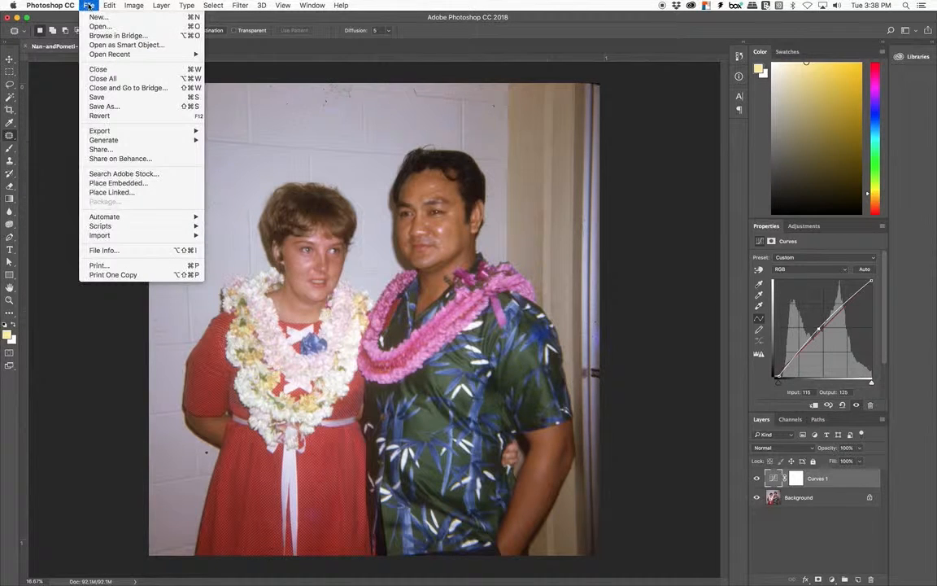
click(130, 95)
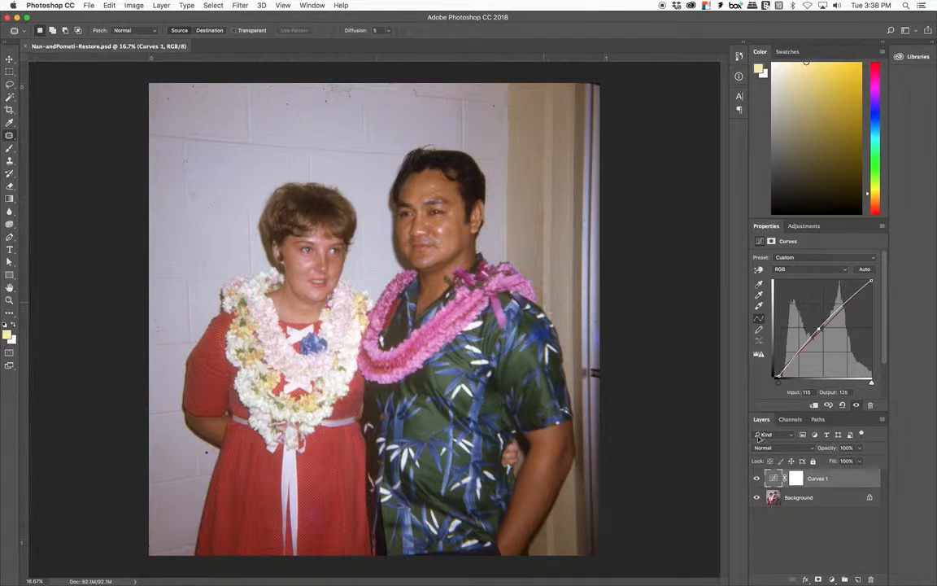
- Flatten the image and save it as a JPEG at quality 12, replacing "Restore" with "Print" in the file name
click(166, 7)
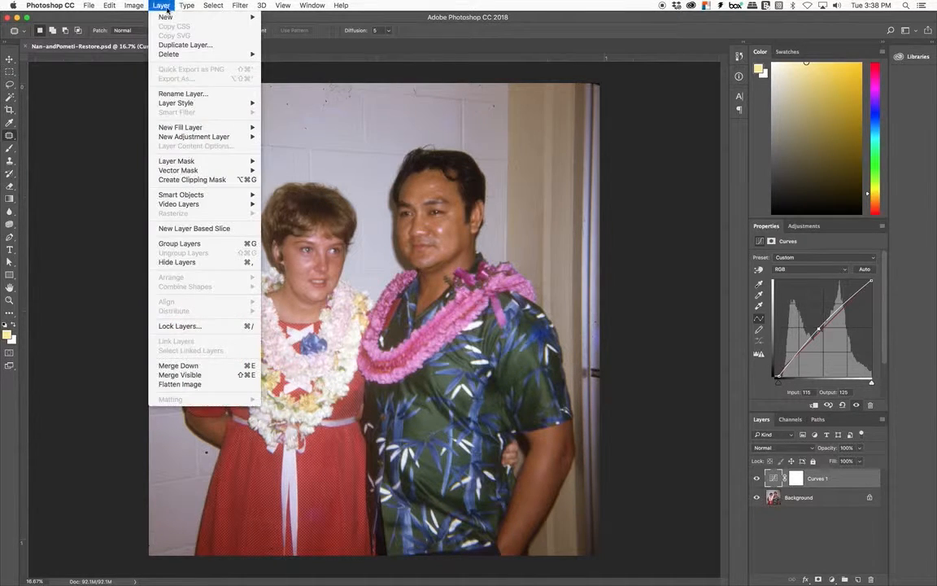
click(197, 385)
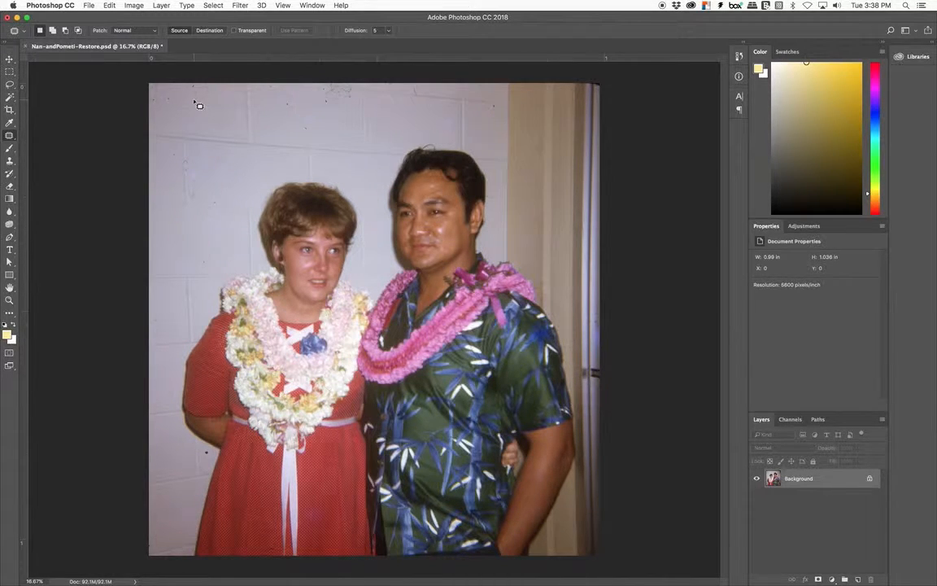
click(84, 5)
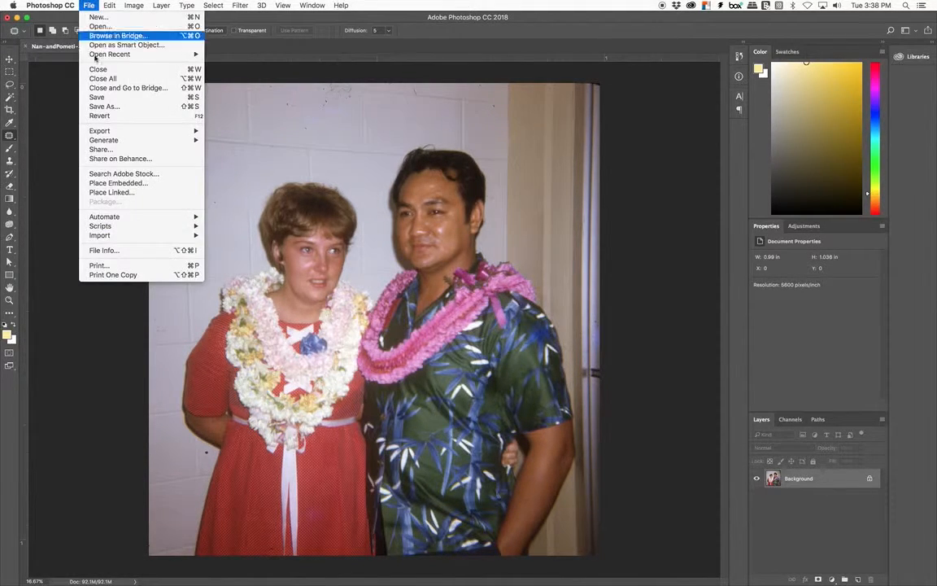
click(112, 106)
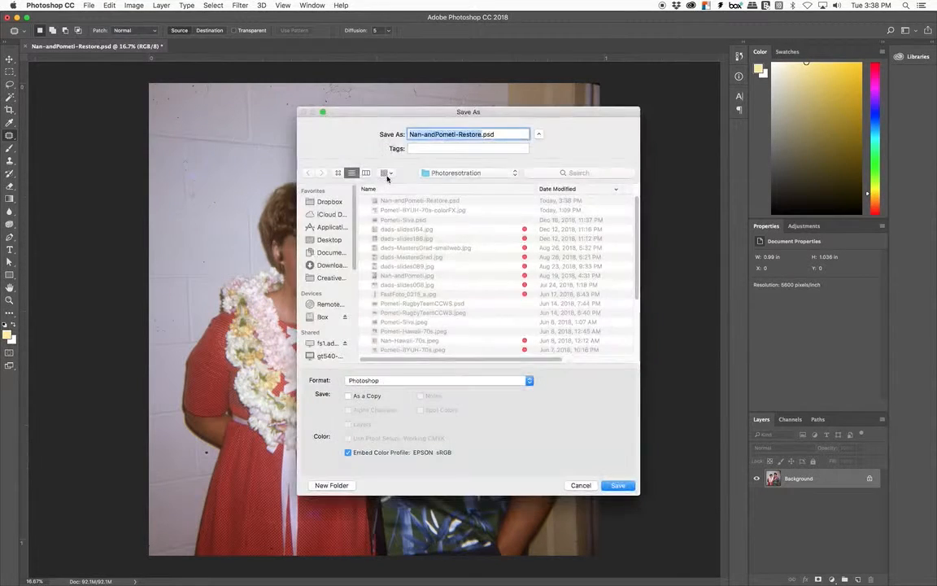
drag(480, 135, 459, 135)
text(Print)
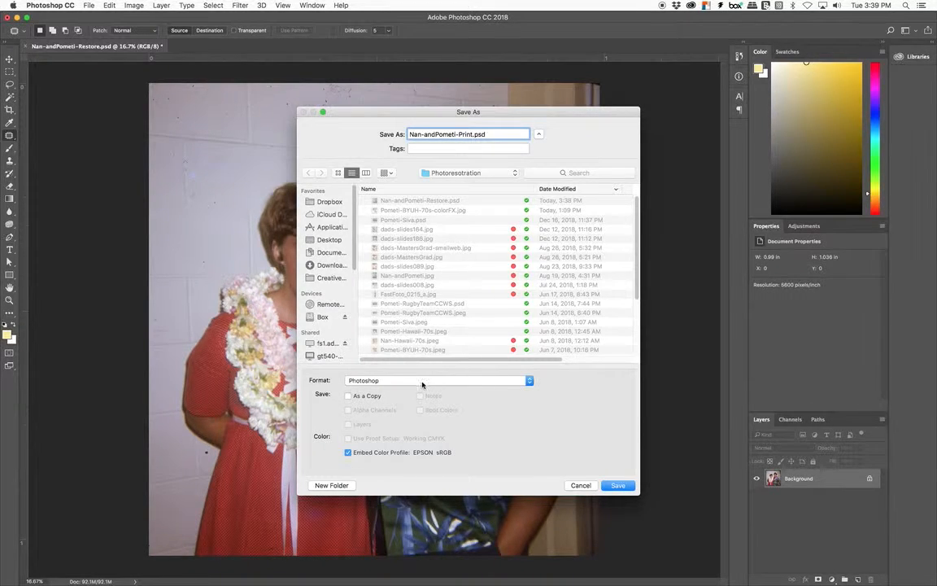
click(422, 384)
click(421, 441)
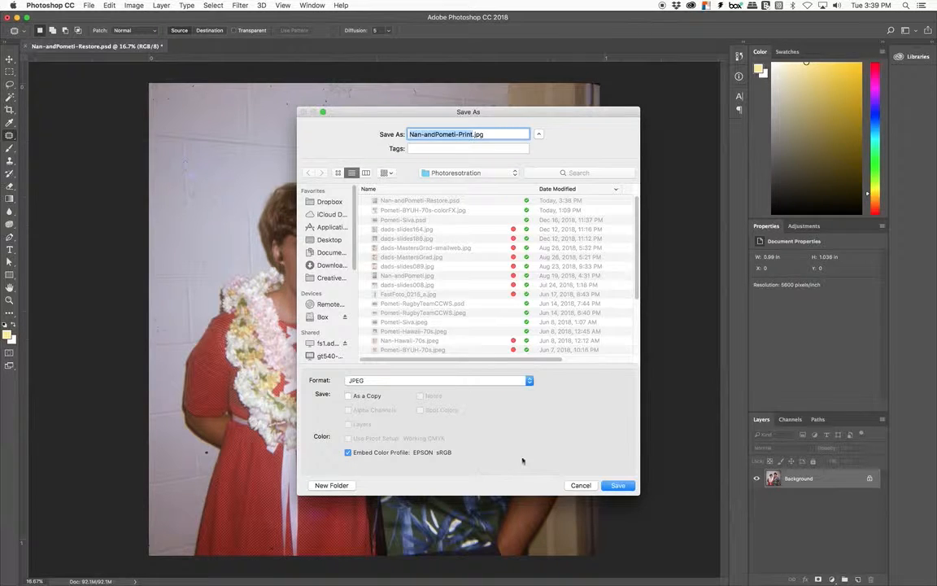
click(619, 486)
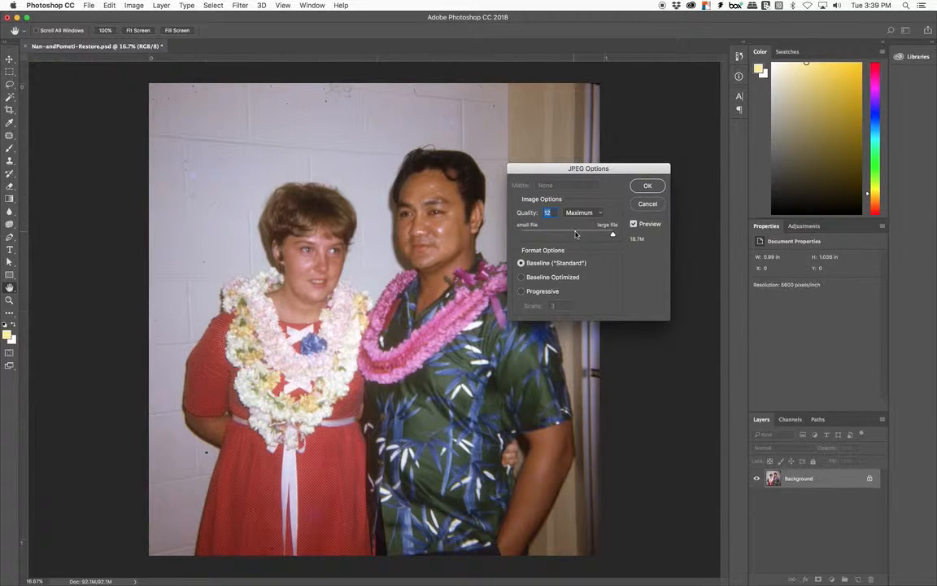
click(647, 187)
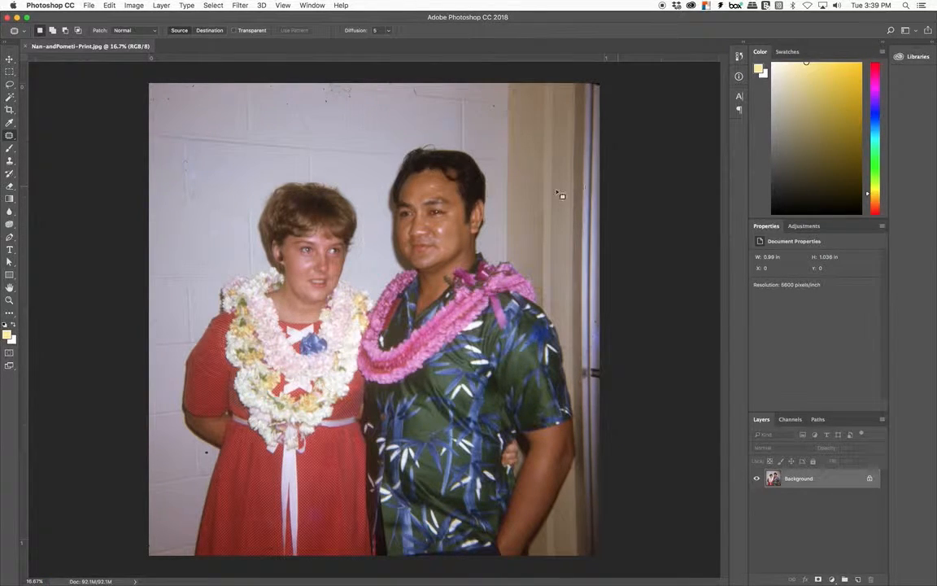
- Change the image resolution to 300 pixels/inch with resampling turned off
click(130, 5)
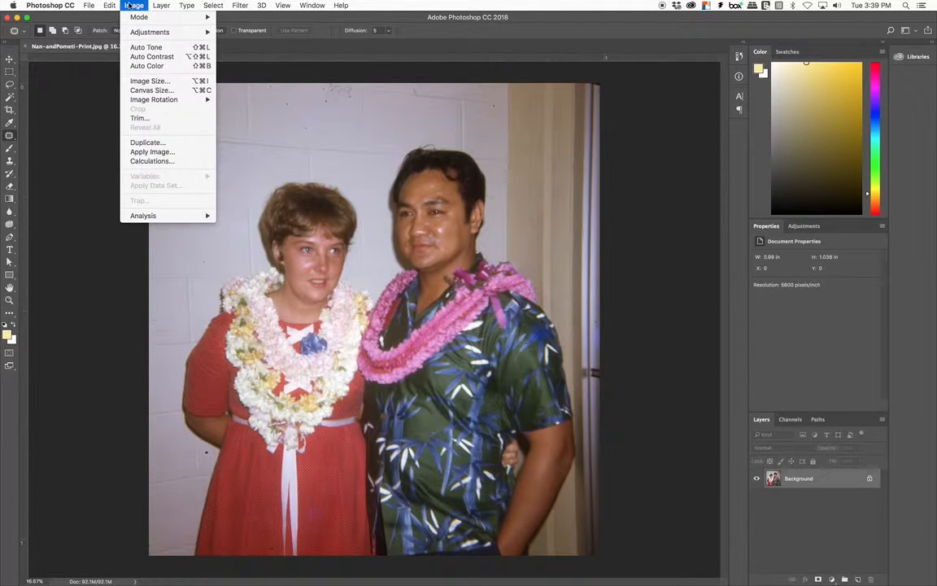
click(148, 80)
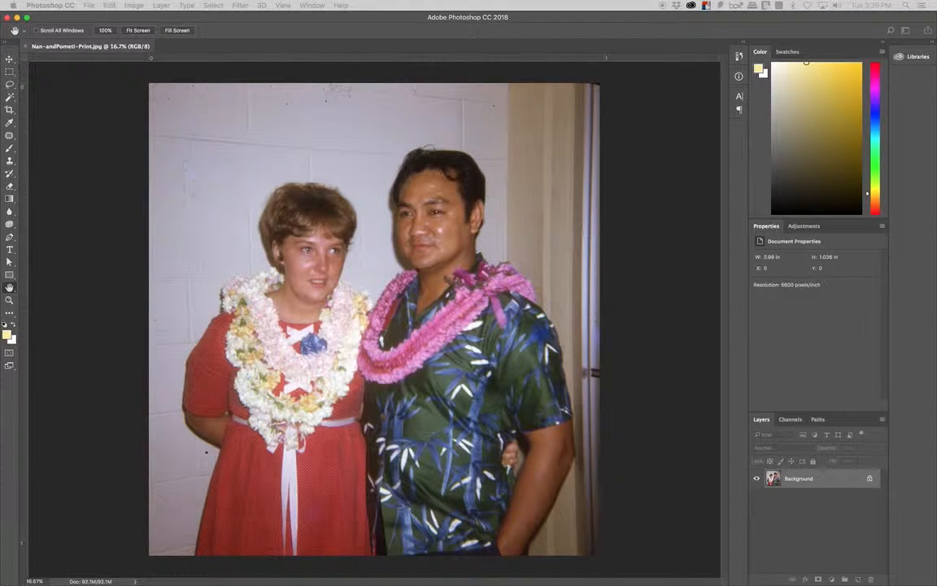
drag(936, 157, 442, 150)
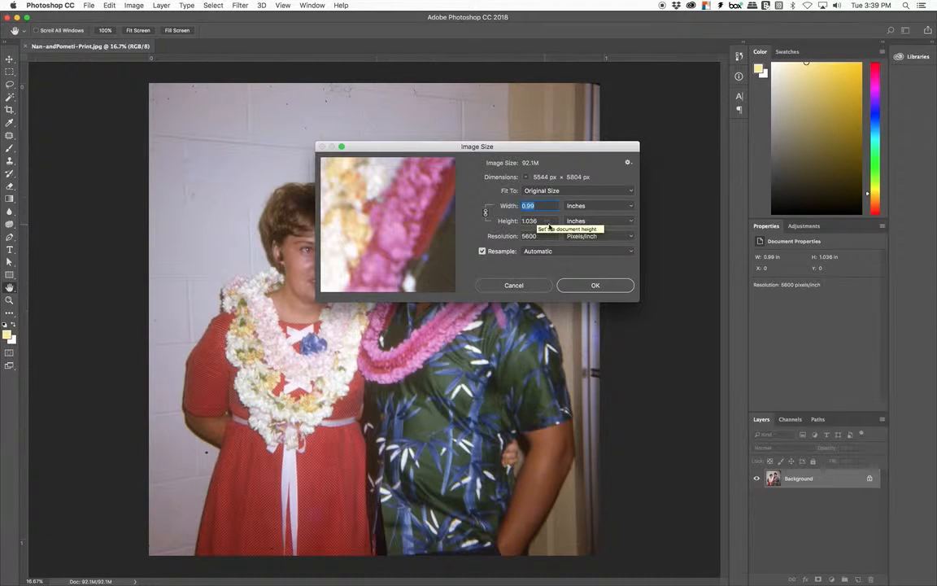
key(Tab)
key(Tab)
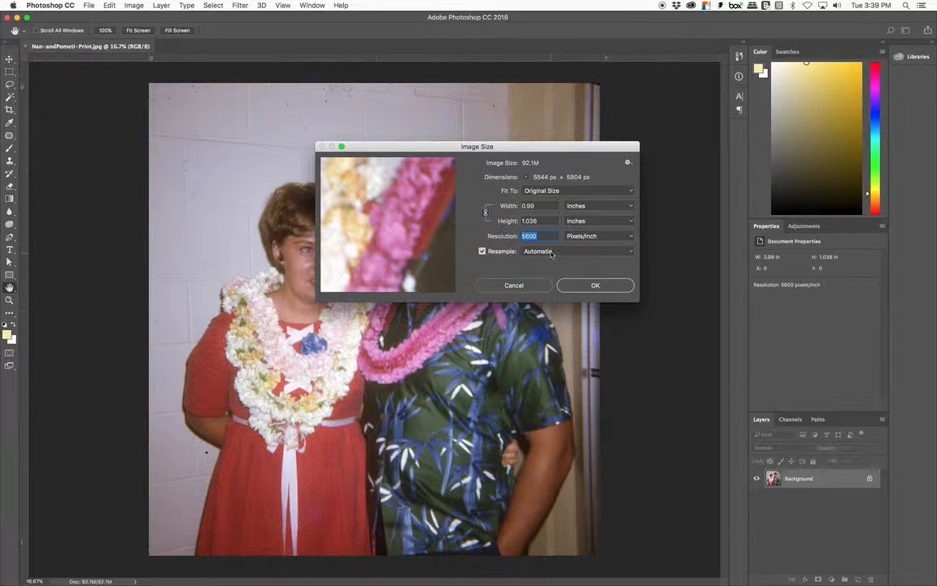
click(483, 251)
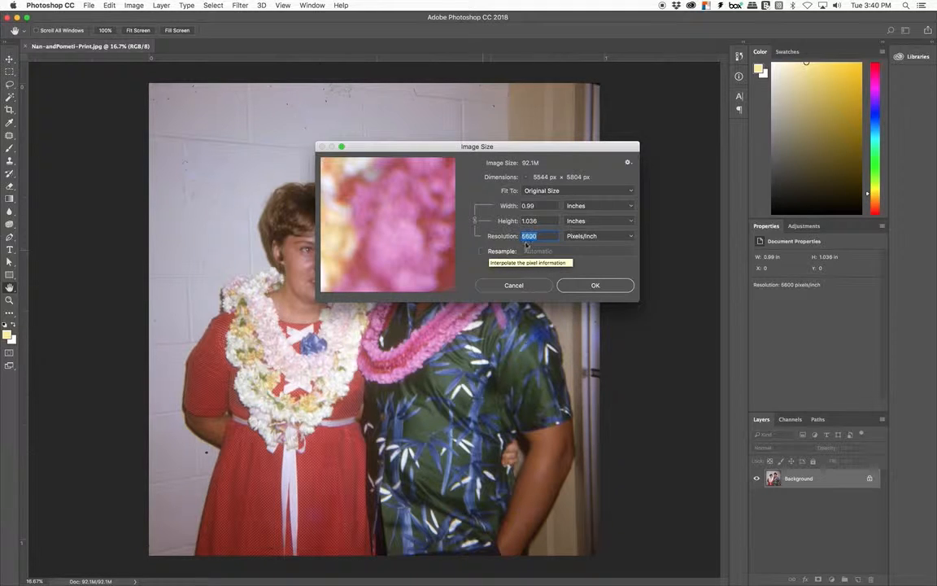
text(300)
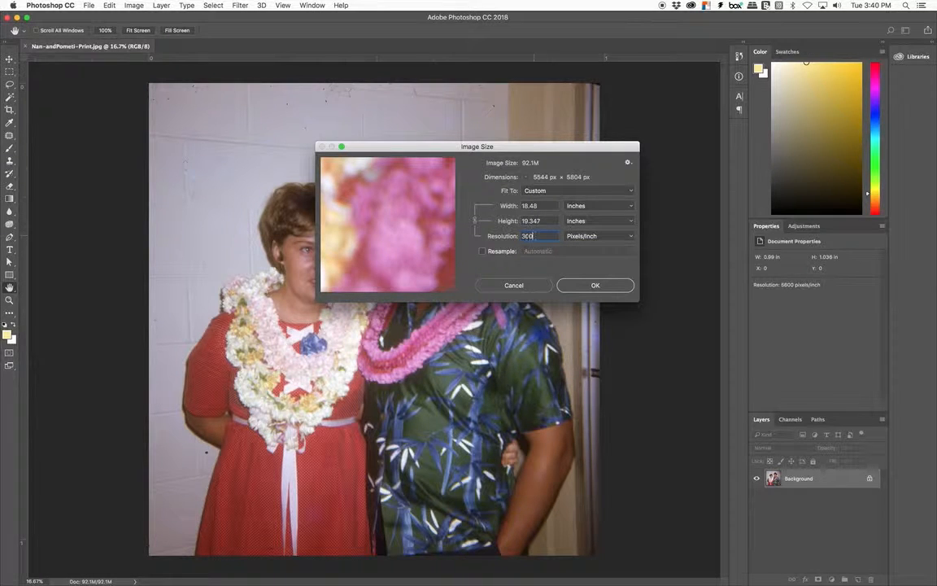
double_click(528, 236)
click(587, 285)
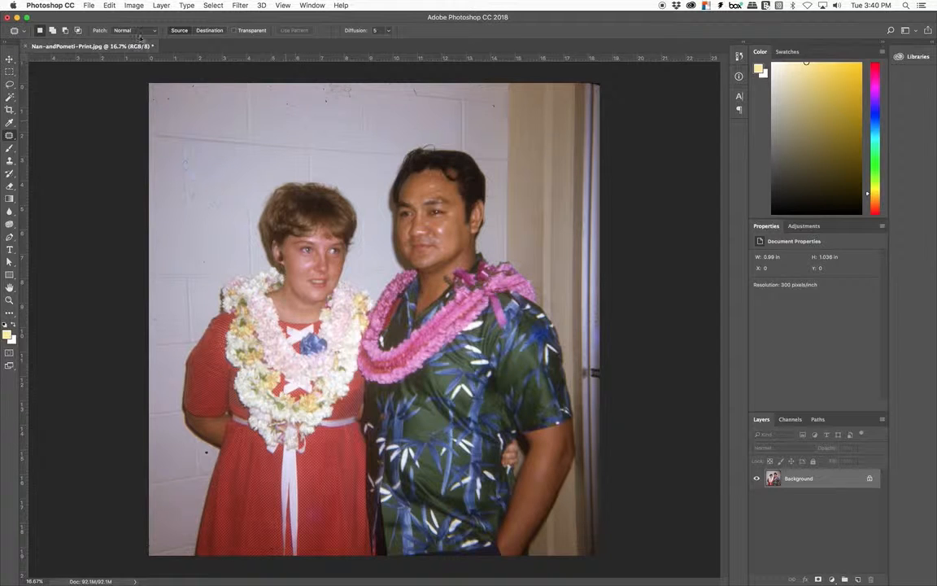
- In the Image Size settings, enter a width of 8 inches, turn on resampling and set the resolution to 300 pixels/inch
click(133, 7)
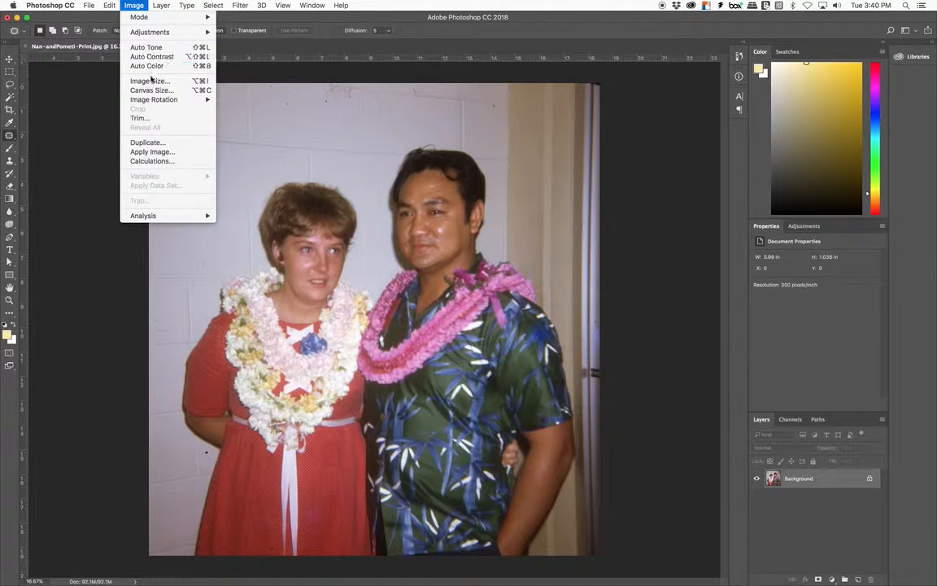
click(150, 81)
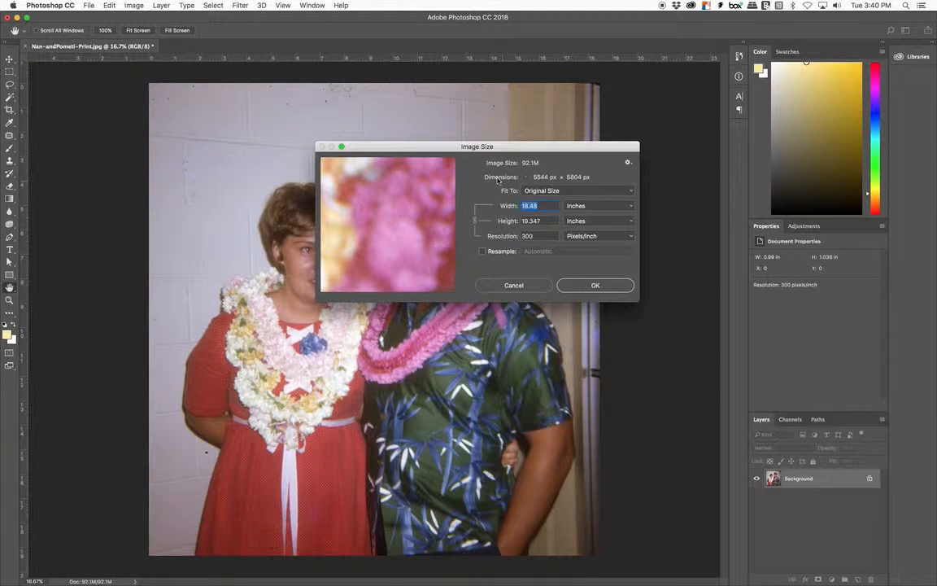
drag(441, 145, 569, 156)
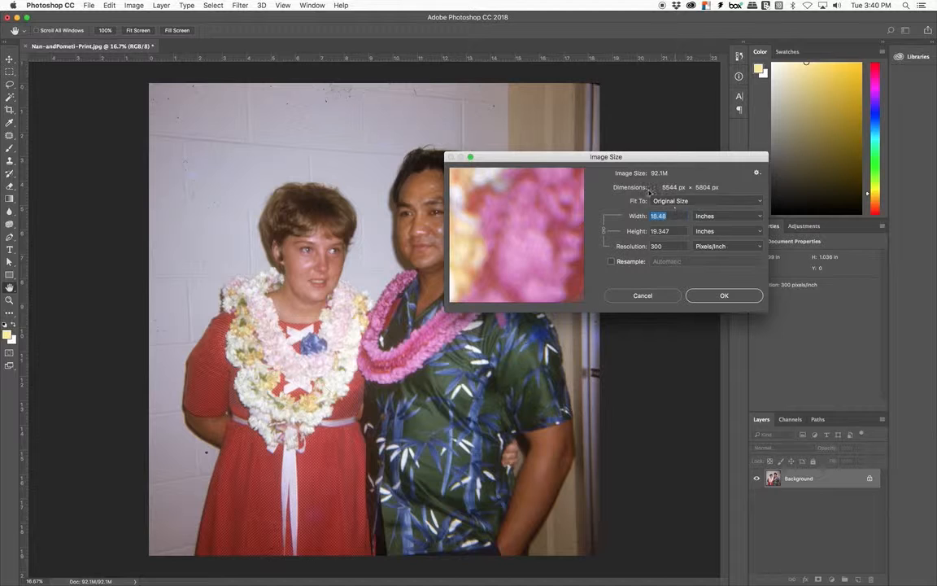
drag(672, 158, 624, 155)
text(8)
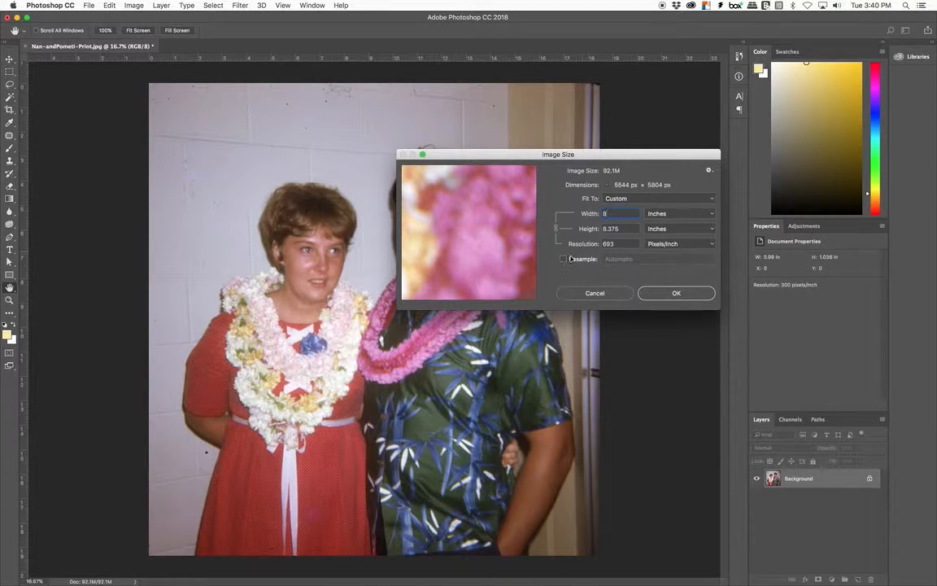
click(567, 258)
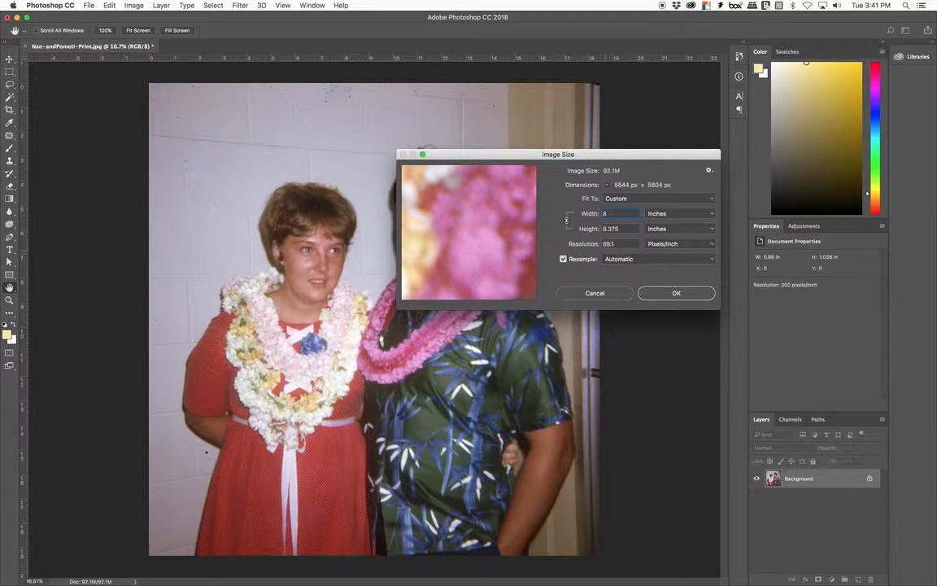
key(Tab)
key(Tab)
text(300)
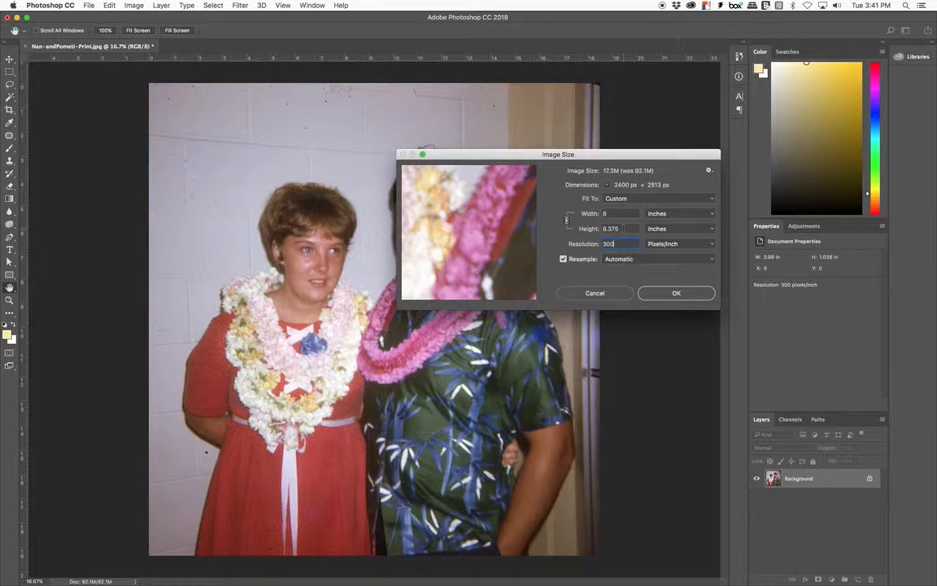
- Set the image height to 10 inches with the proportions linked and apply the new image size
key(shift+Tab)
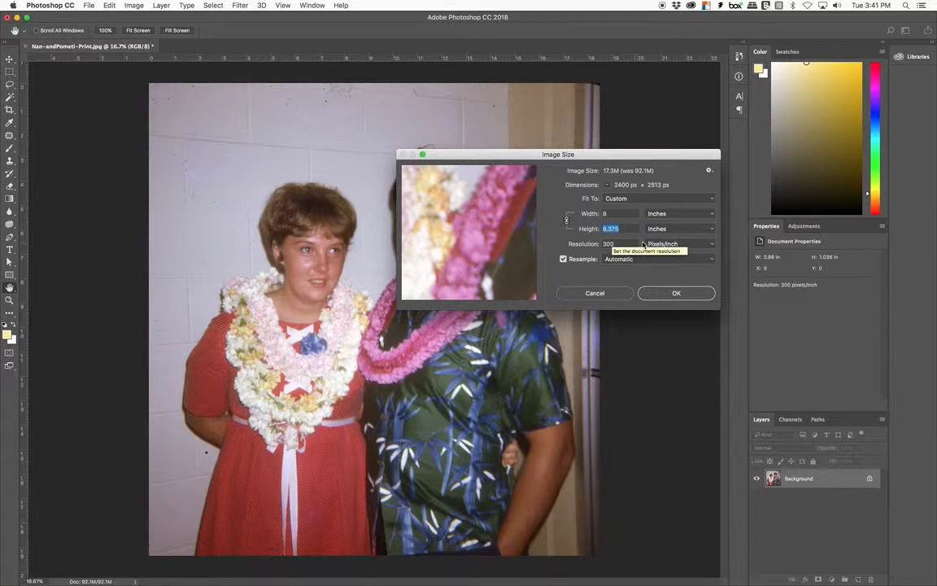
text(10)
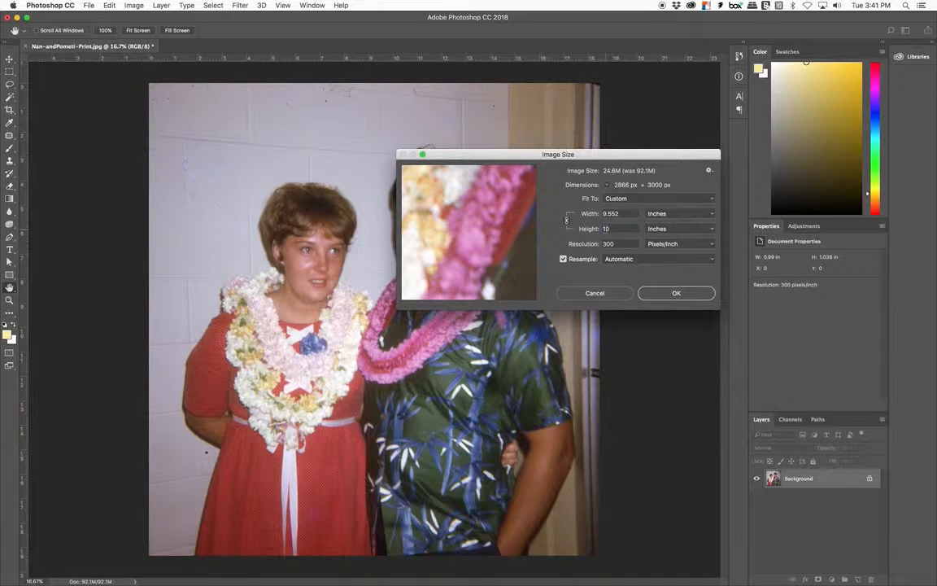
click(618, 224)
click(666, 293)
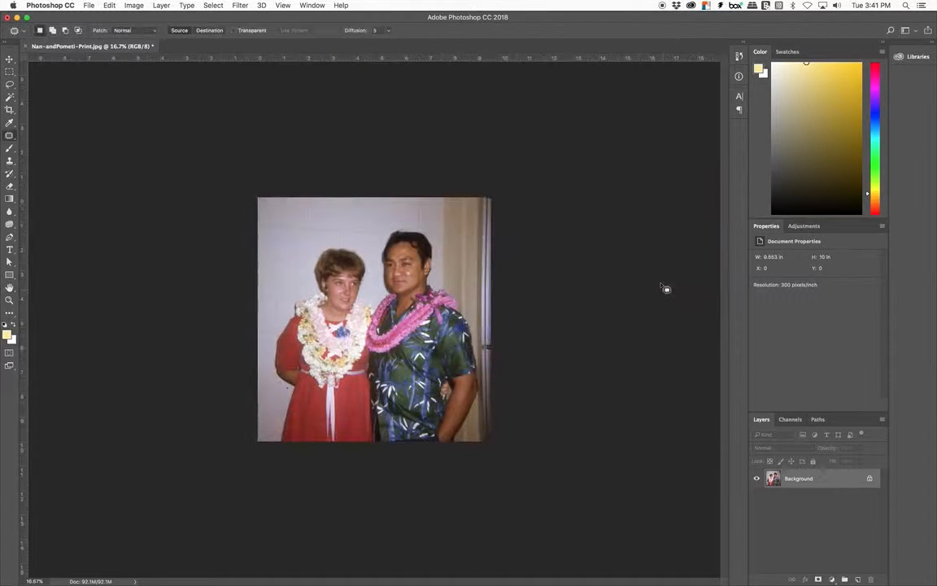
right_click(324, 58)
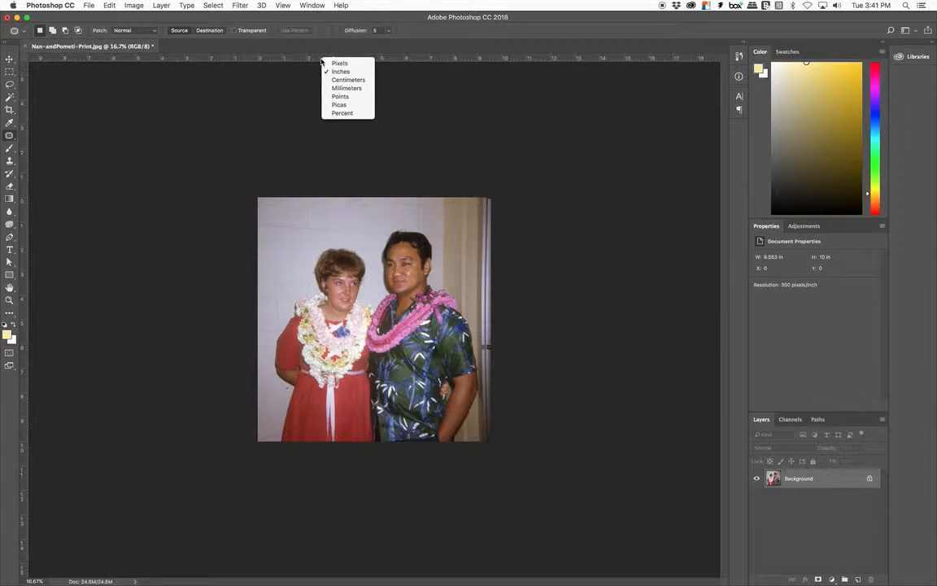
click(294, 61)
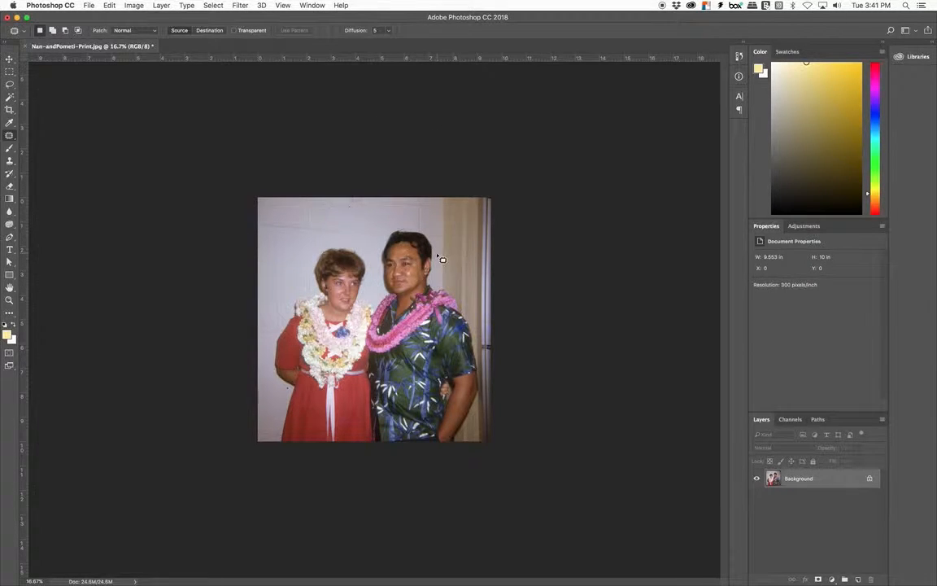
- Try reducing the canvas width to 8 inches from the centre anchor, accepting the clipping
click(131, 6)
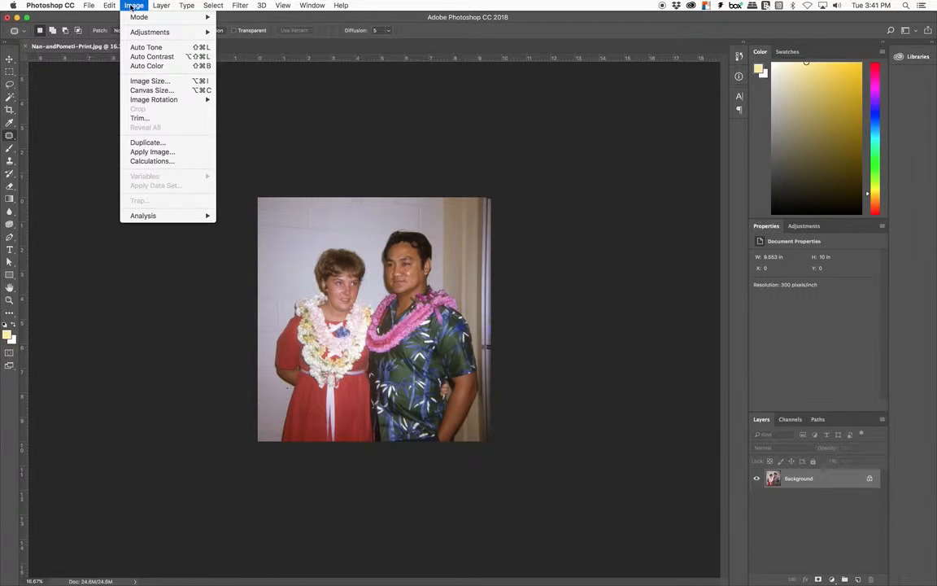
mouse_move(147, 36)
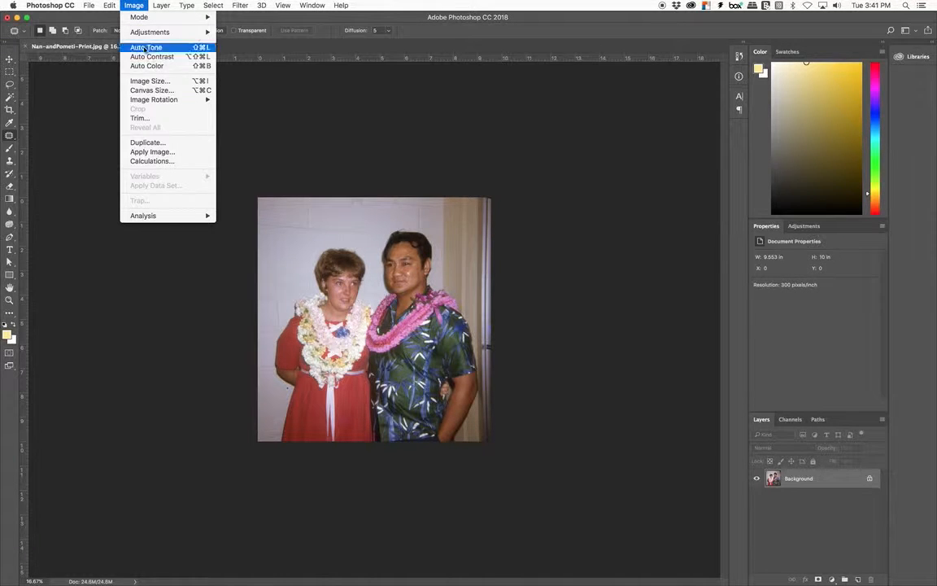
click(157, 91)
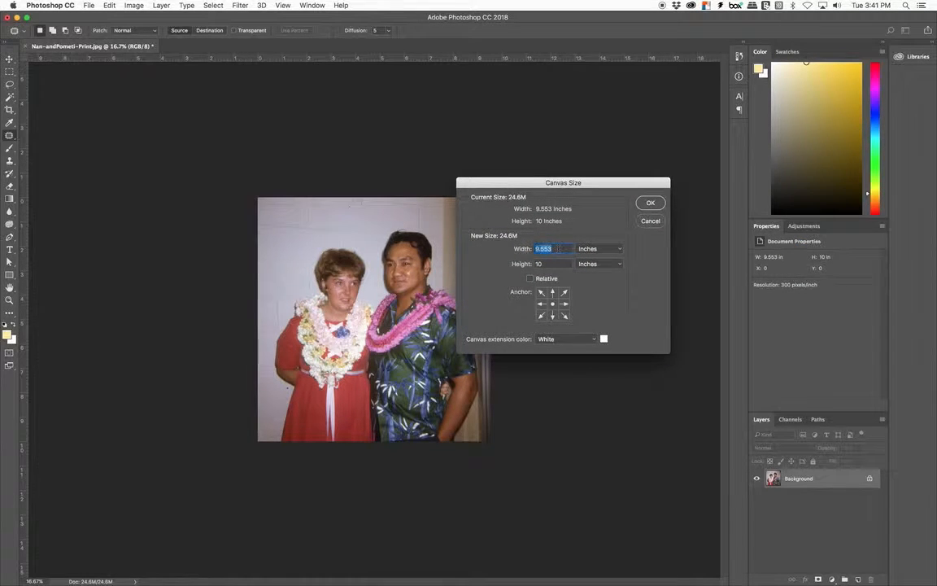
text(8)
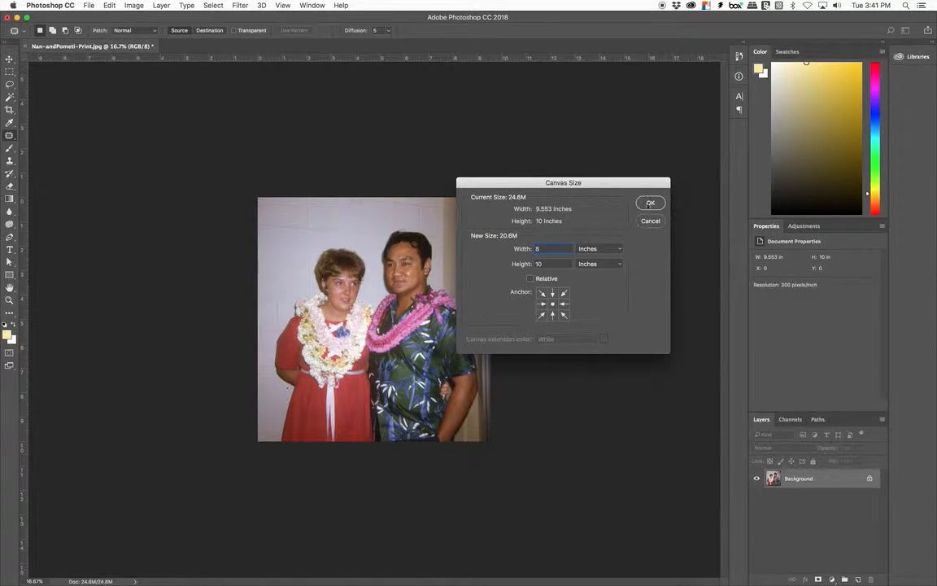
key(Return)
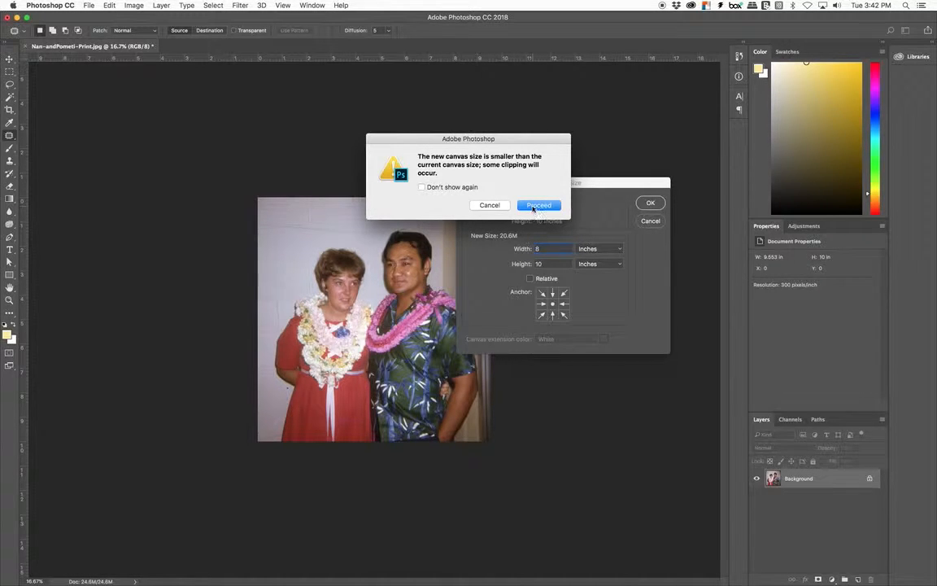
click(536, 206)
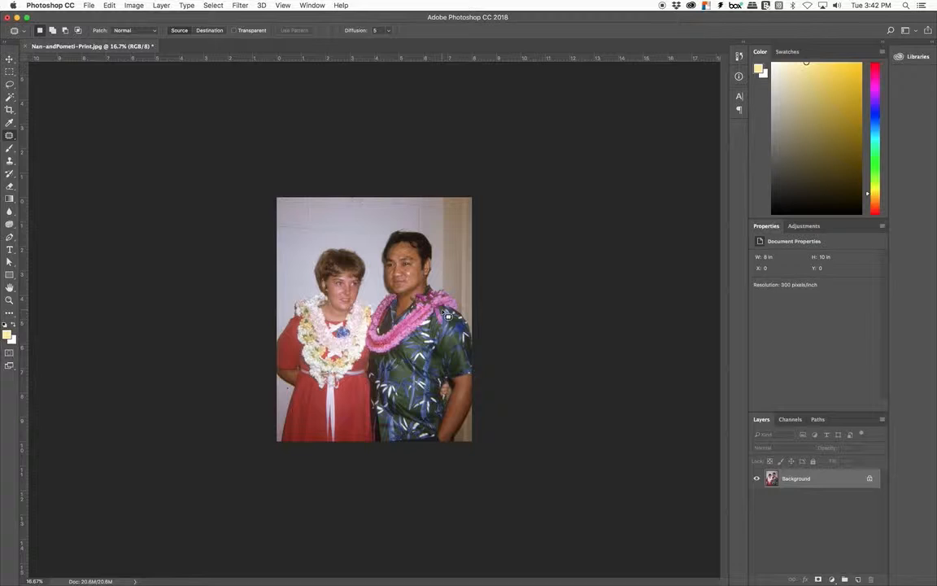
- Undo the last canvas size change
key(super+z)
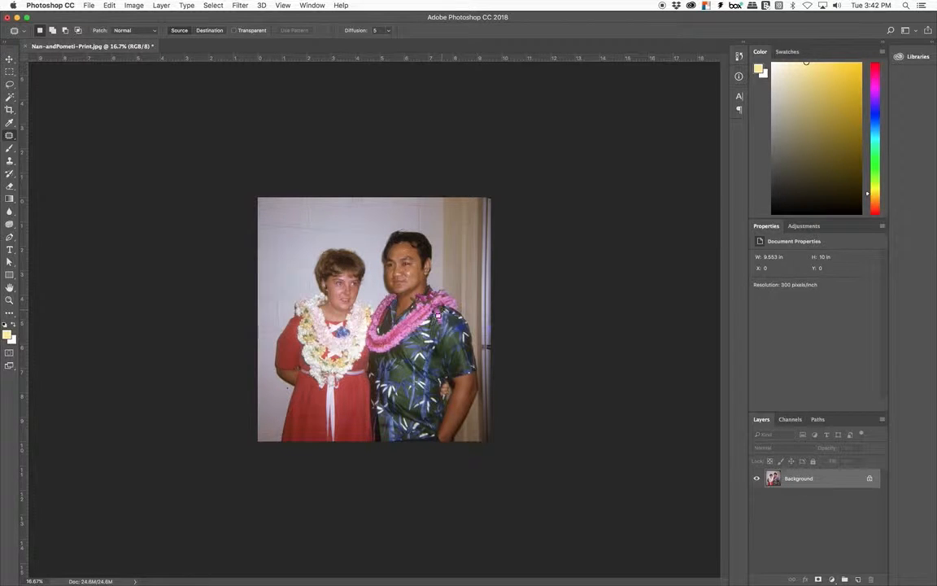
click(110, 7)
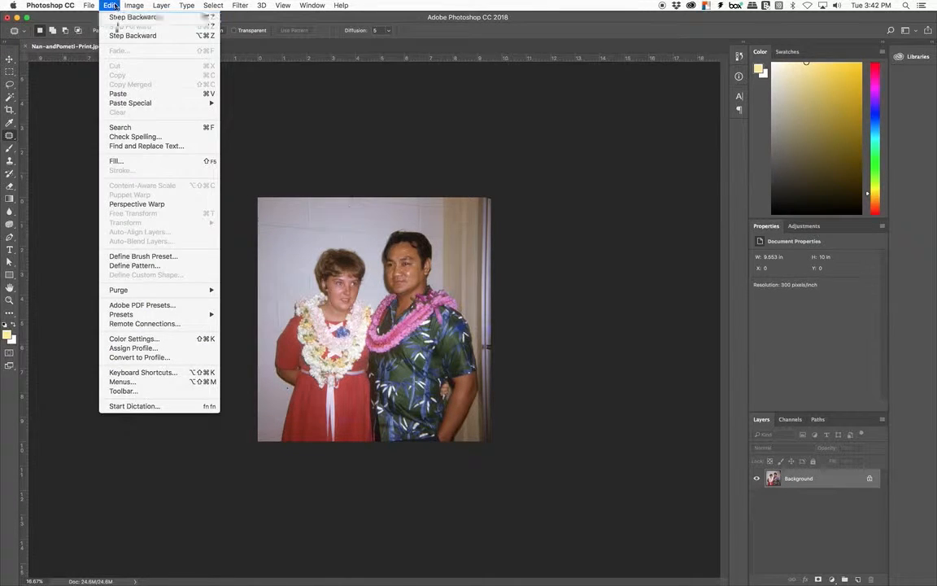
click(110, 6)
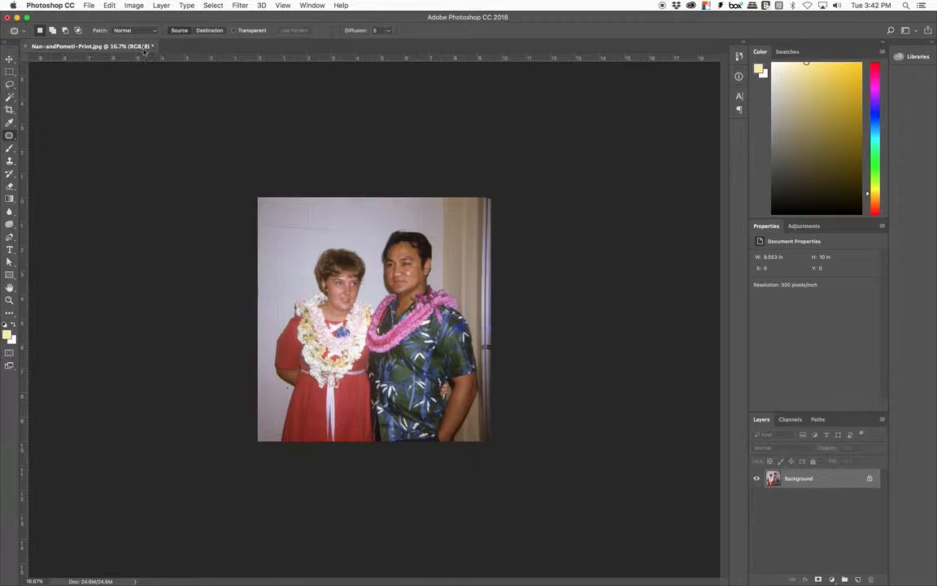
- Set the Crop tool to W x H x Resolution with a width of 8 inches and a height of 10 inches
click(10, 71)
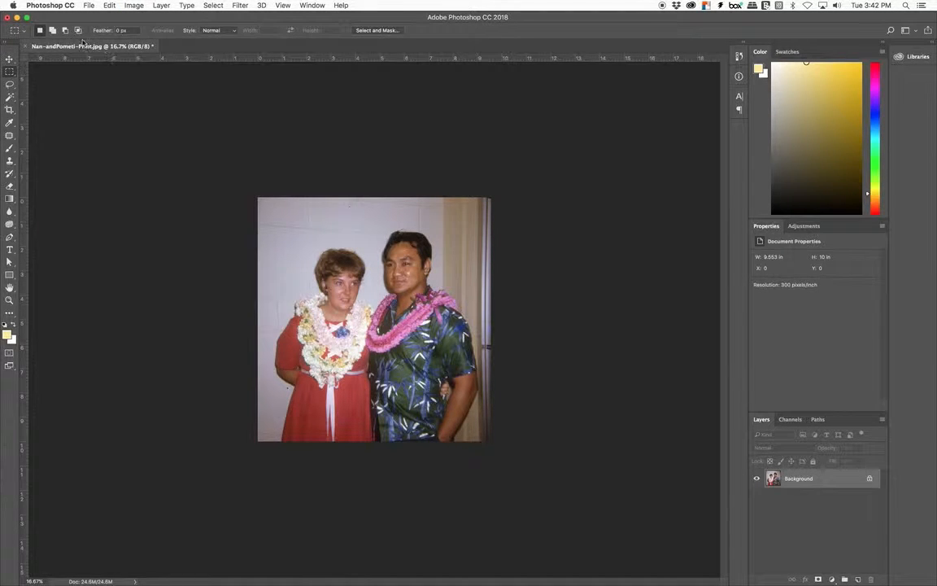
click(10, 107)
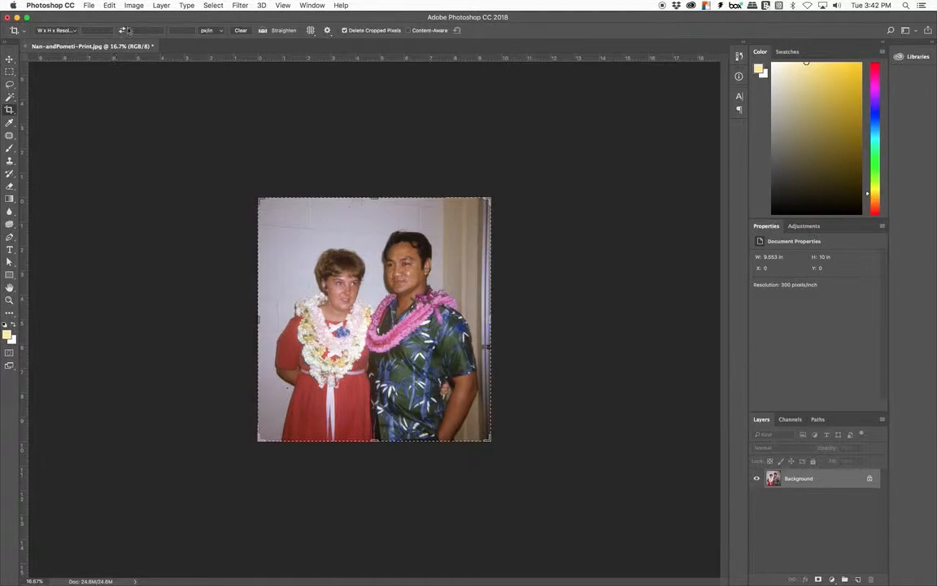
click(77, 31)
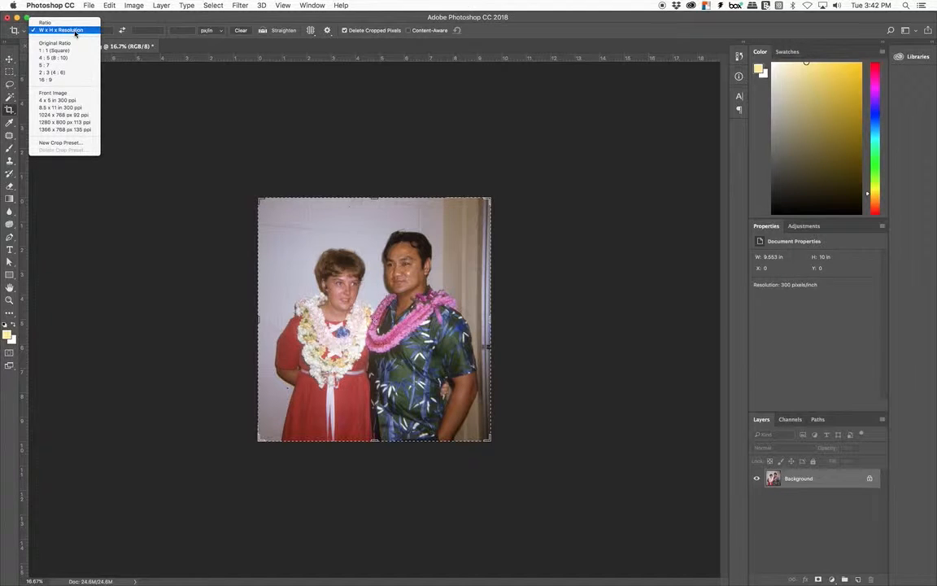
click(133, 22)
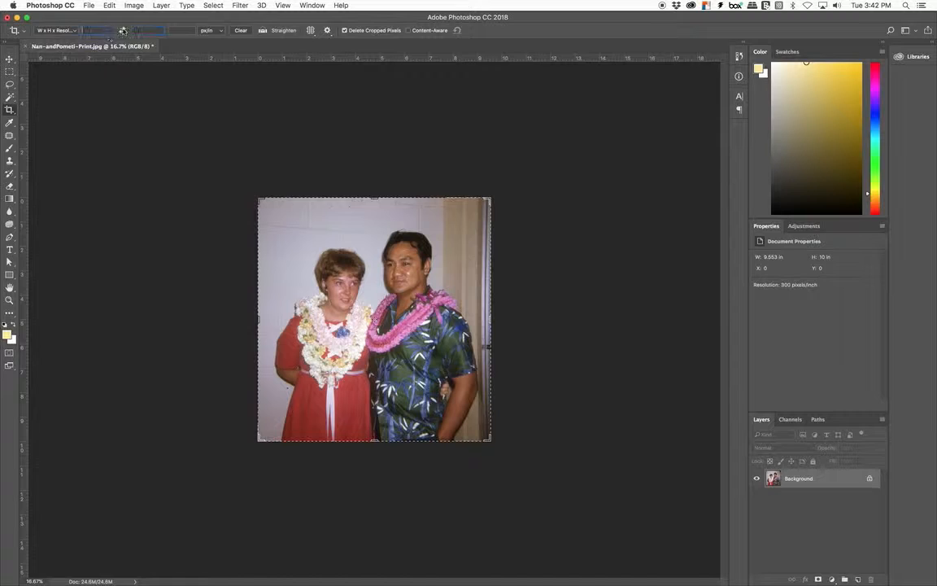
text(8)
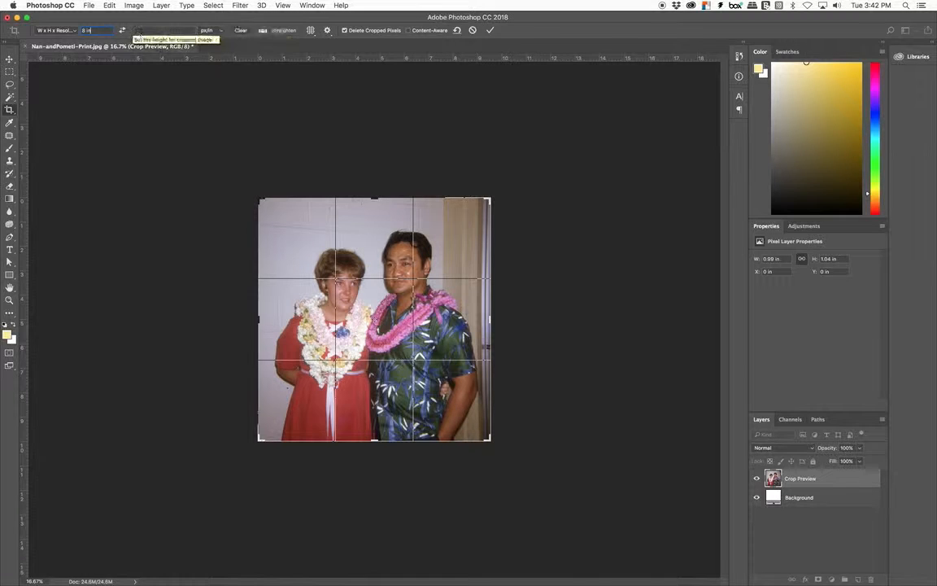
click(135, 30)
text(10)
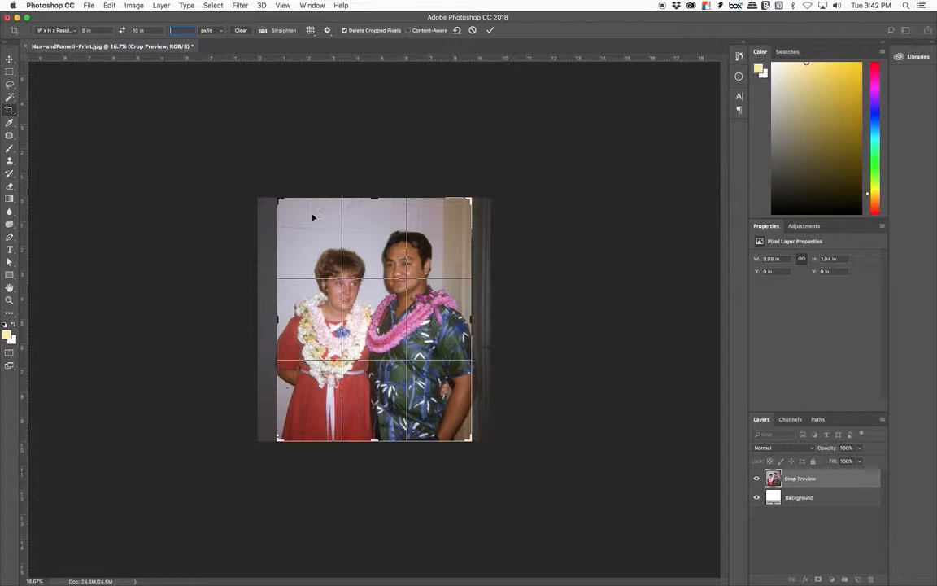
- Try cropping the photo with the 8 x 10 inch frame after shifting the image slightly inside it
drag(376, 273, 362, 244)
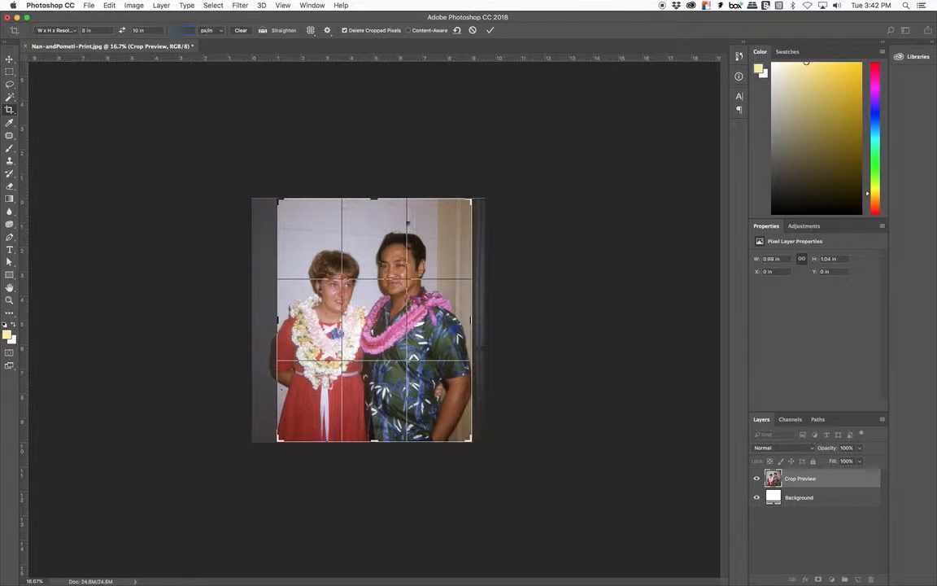
click(489, 31)
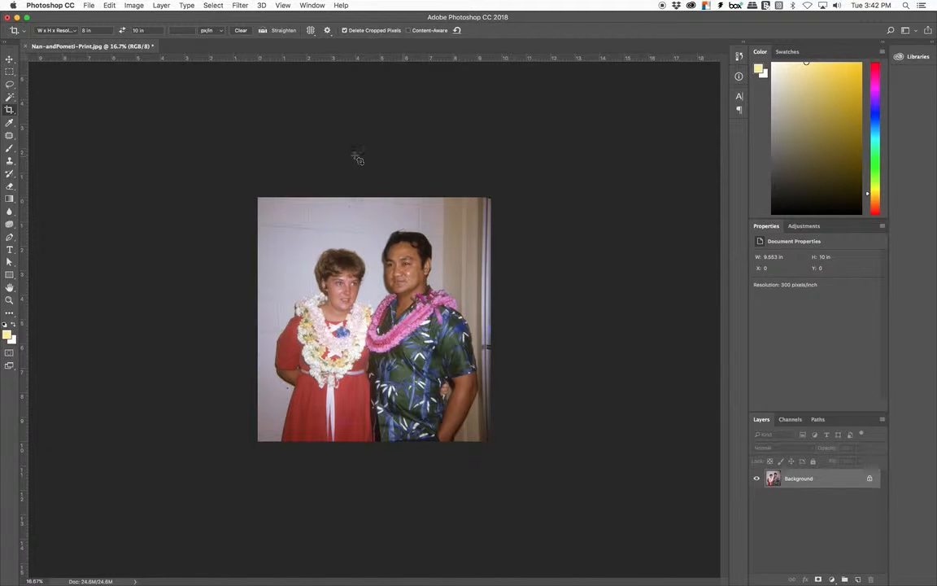
- Undo the earlier image resize and set the image height to 11 inches with the proportions linked
click(108, 6)
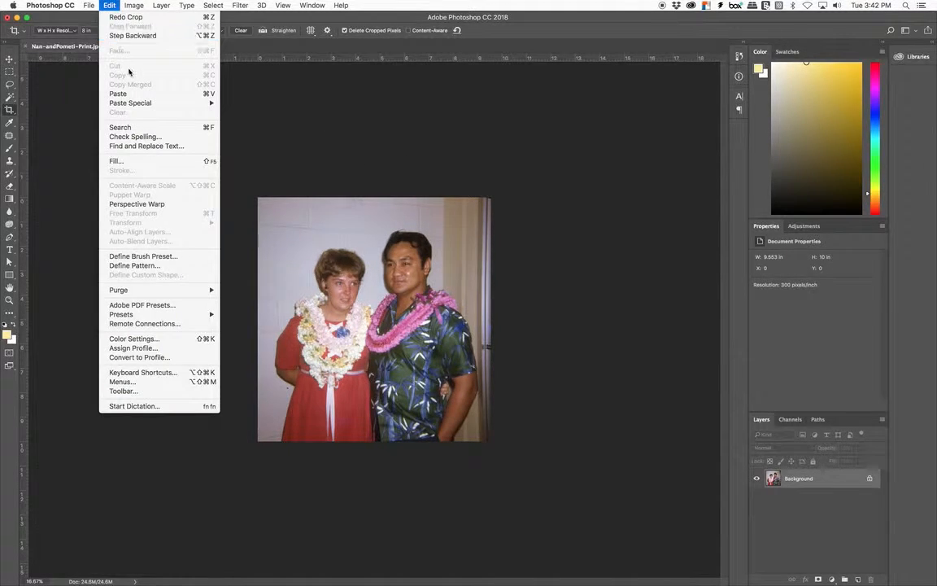
click(130, 36)
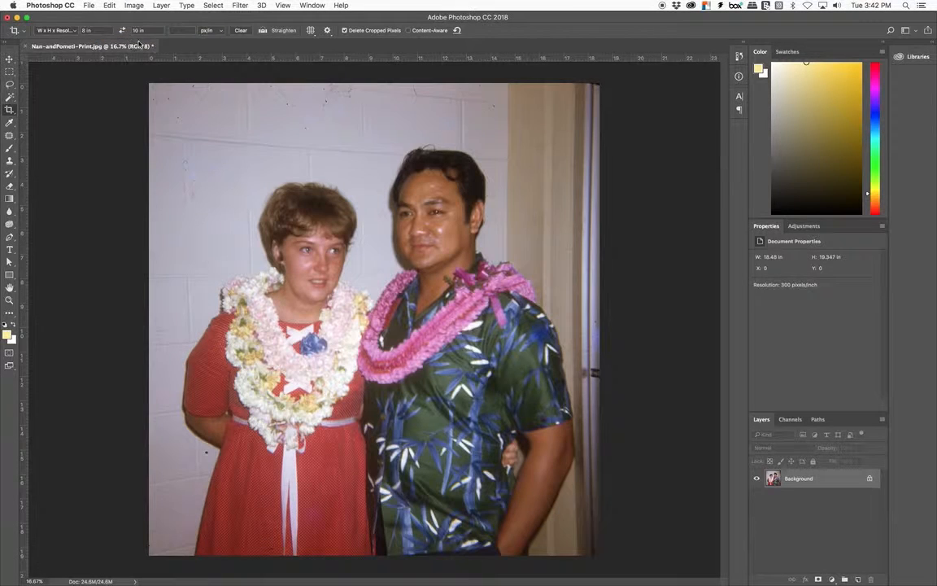
click(131, 7)
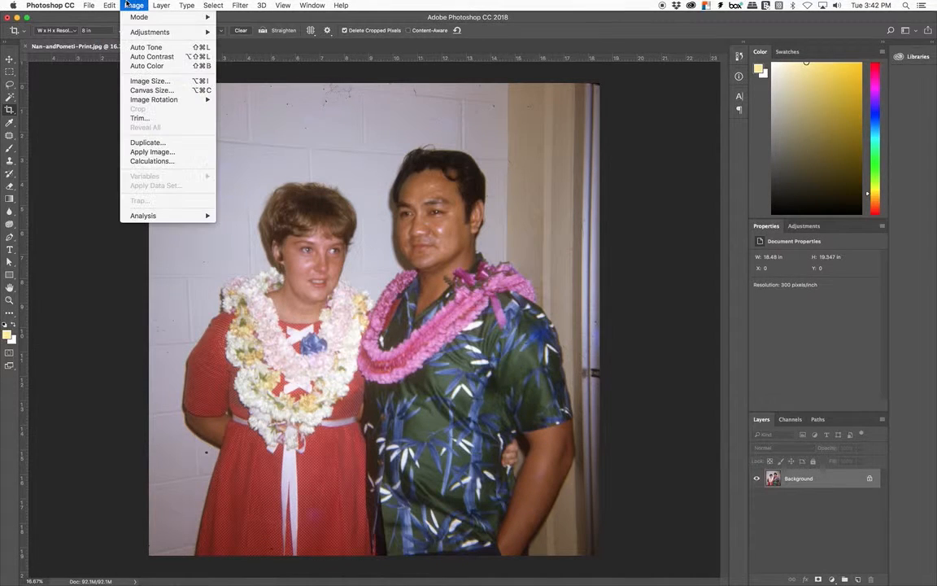
click(151, 83)
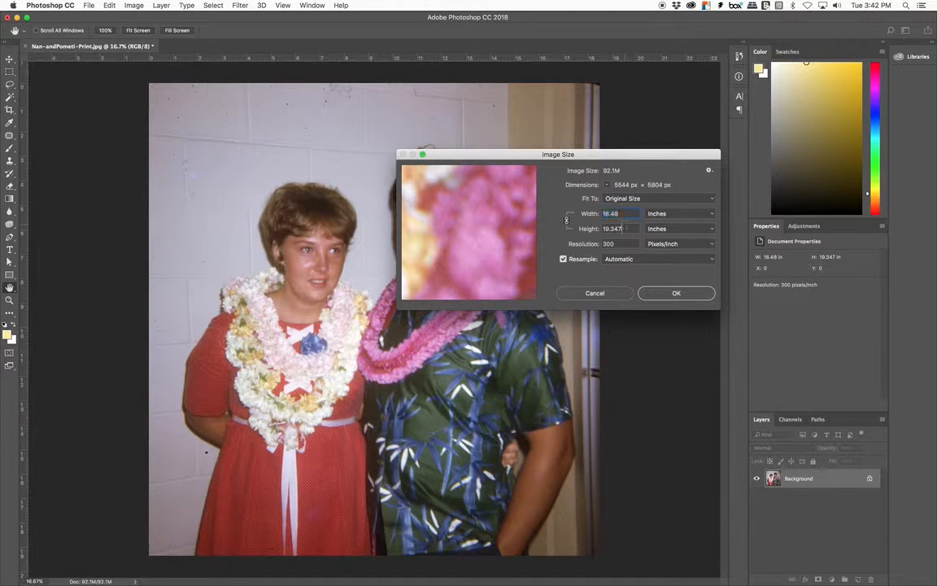
key(Tab)
text(11)
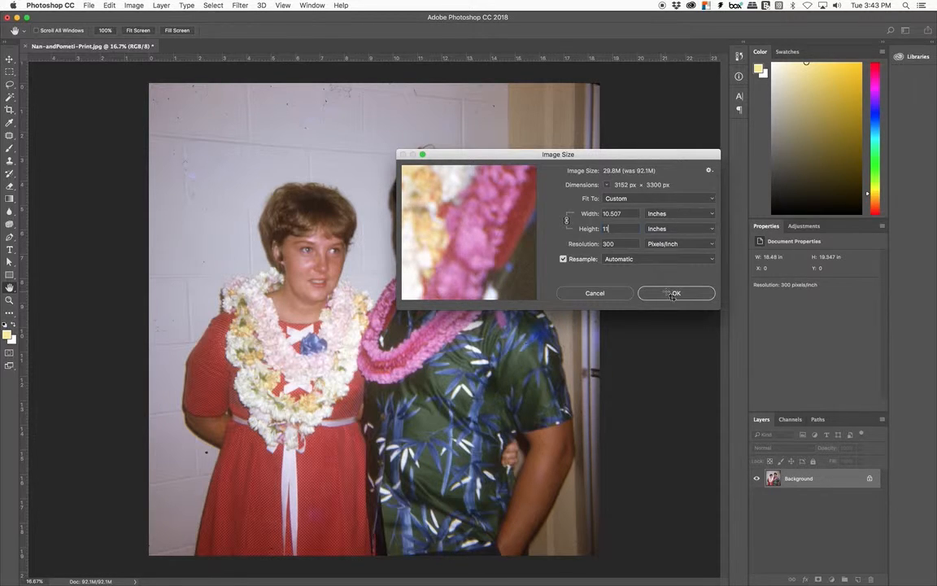
key(Return)
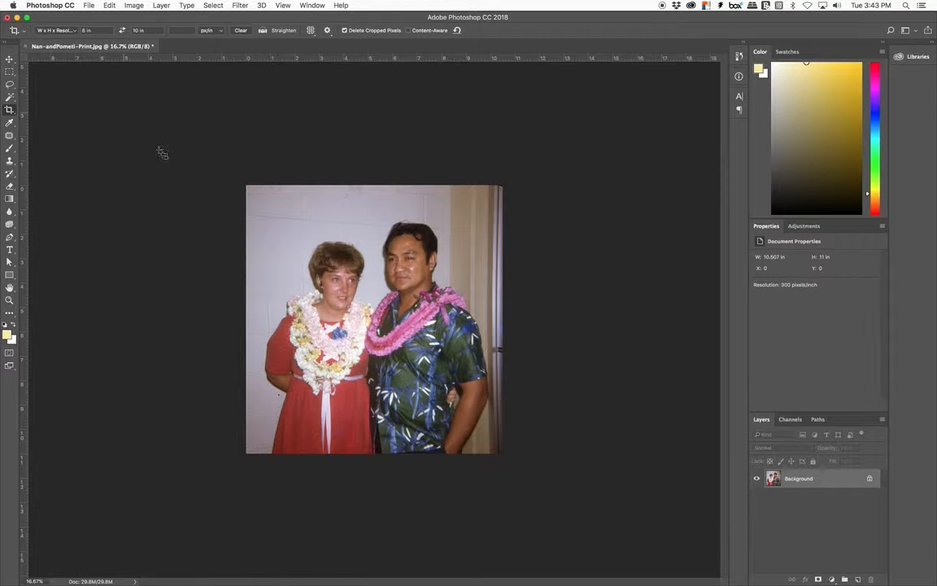
- Try an 8 x 10 inch crop spanning the photo's full height around the couple, and undo it
drag(266, 200, 504, 465)
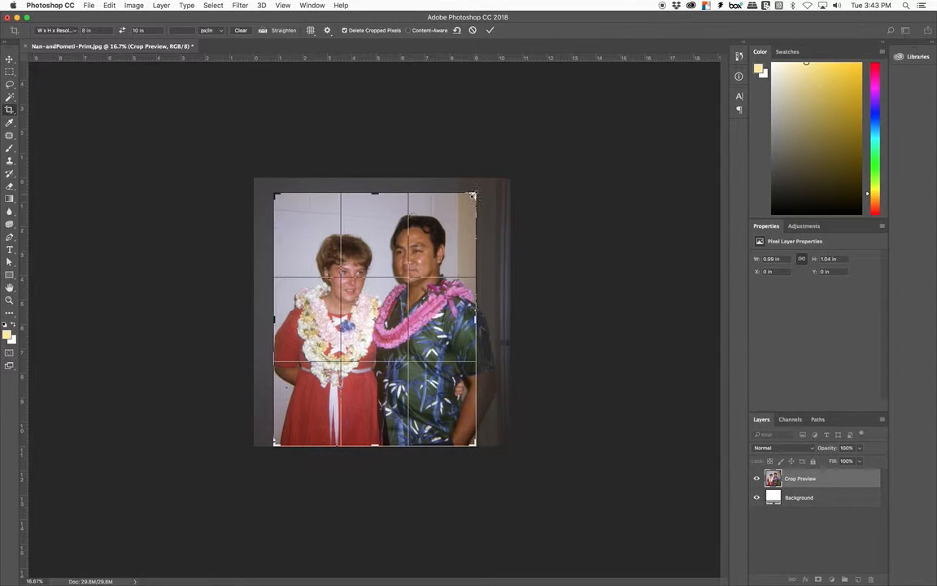
drag(472, 196, 479, 189)
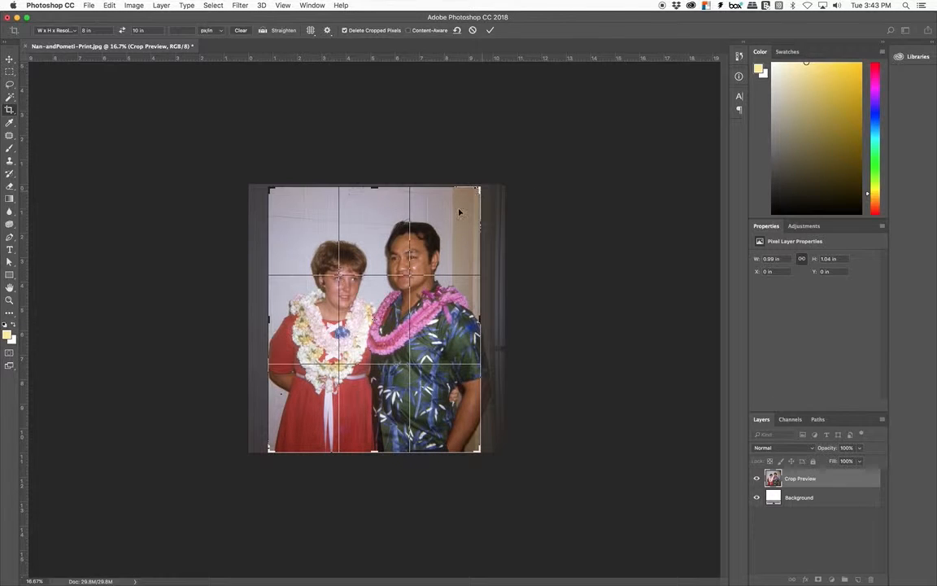
drag(418, 234, 414, 234)
drag(375, 188, 375, 186)
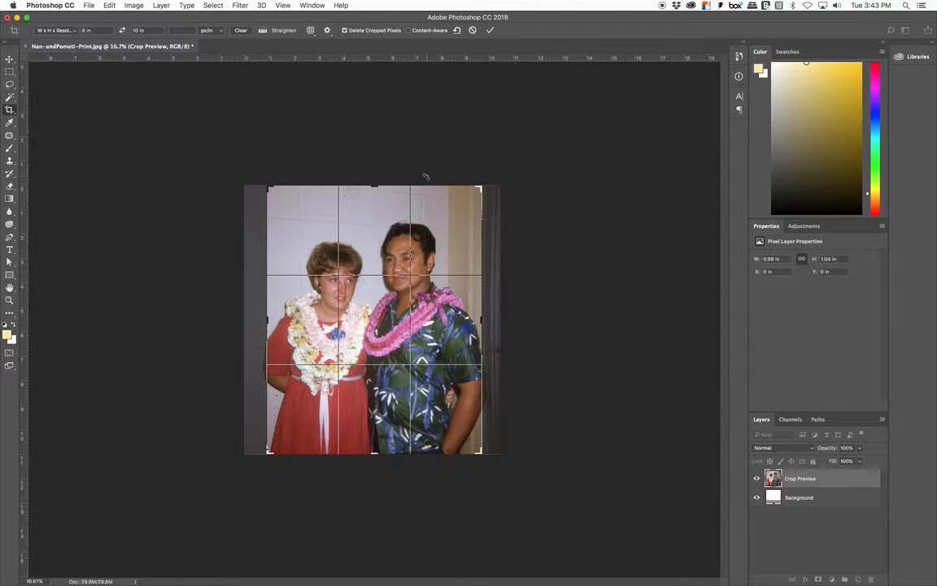
click(491, 31)
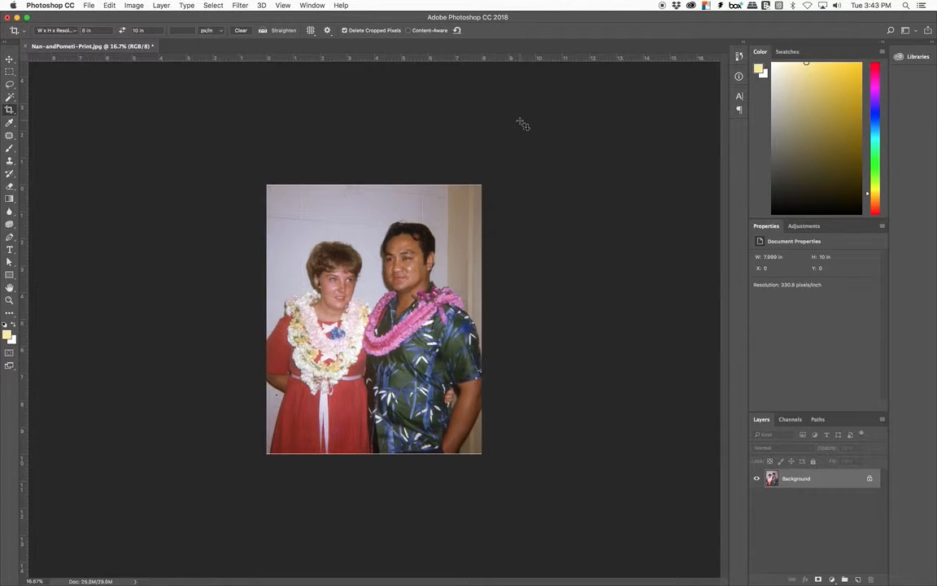
key(super+z)
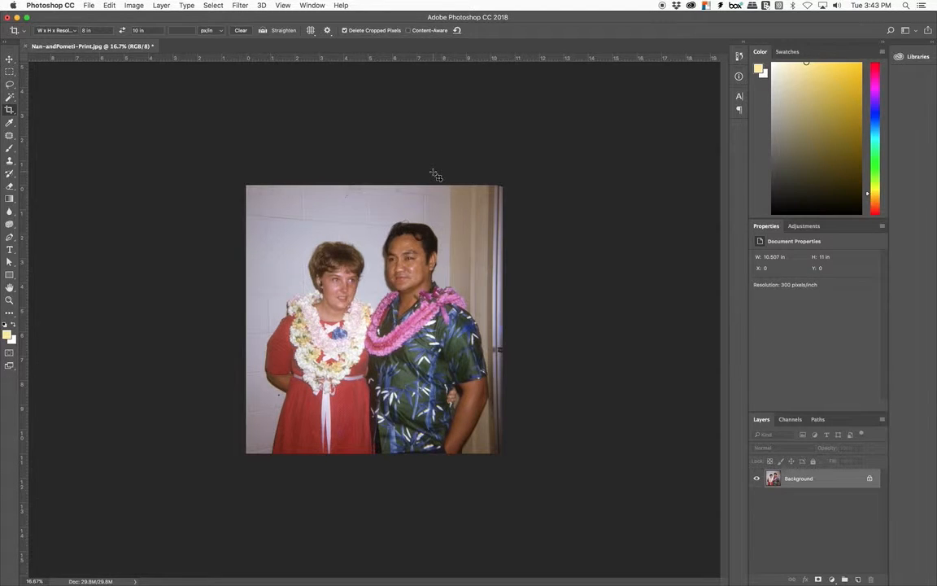
- Crop the photo to 8 x 10 inches with a tighter frame around the couple, trimming all edges, and save the file
drag(269, 185, 517, 453)
drag(478, 189, 448, 218)
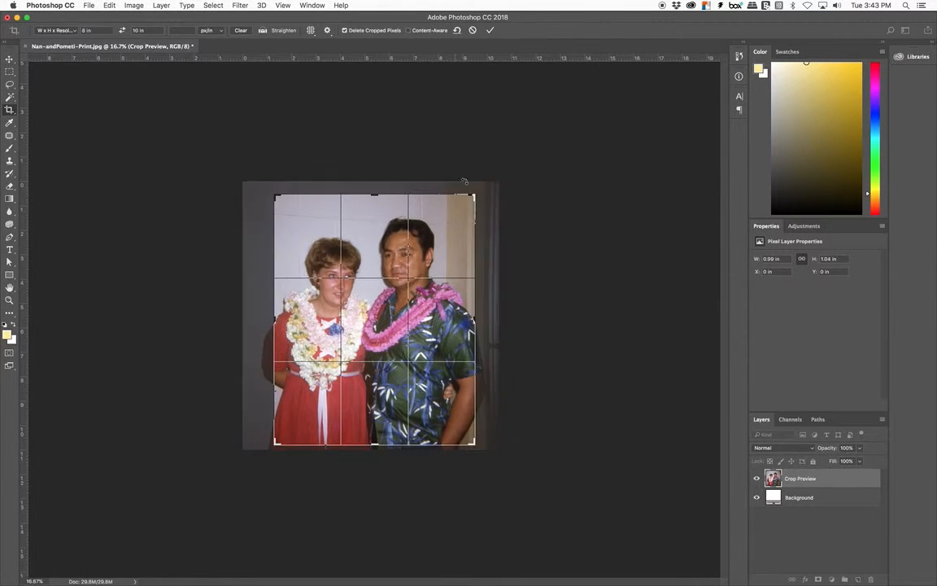
key(Return)
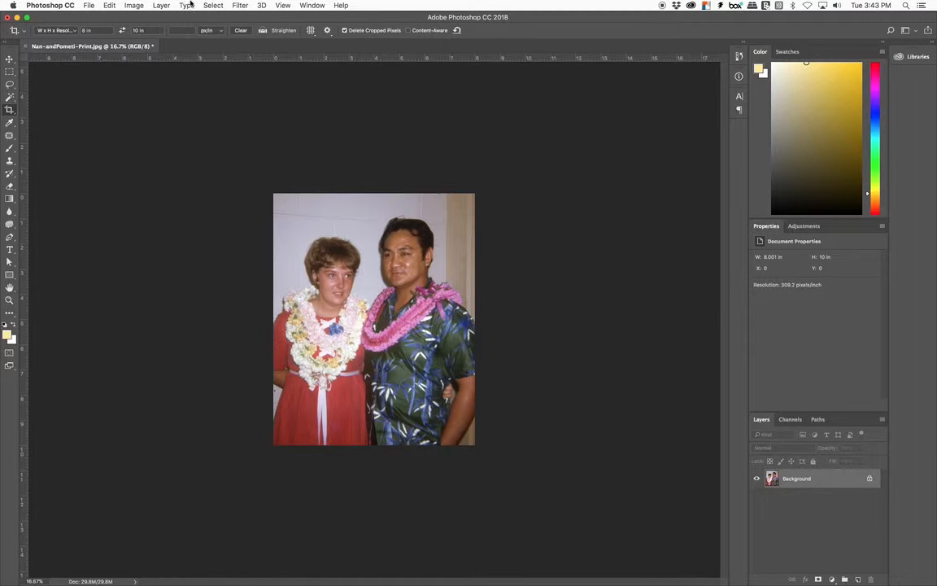
click(89, 5)
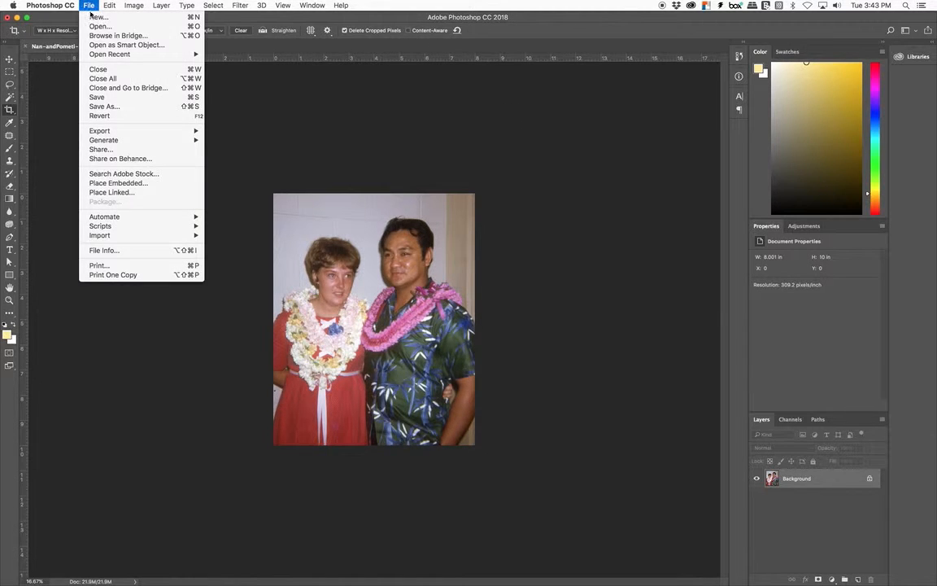
click(115, 99)
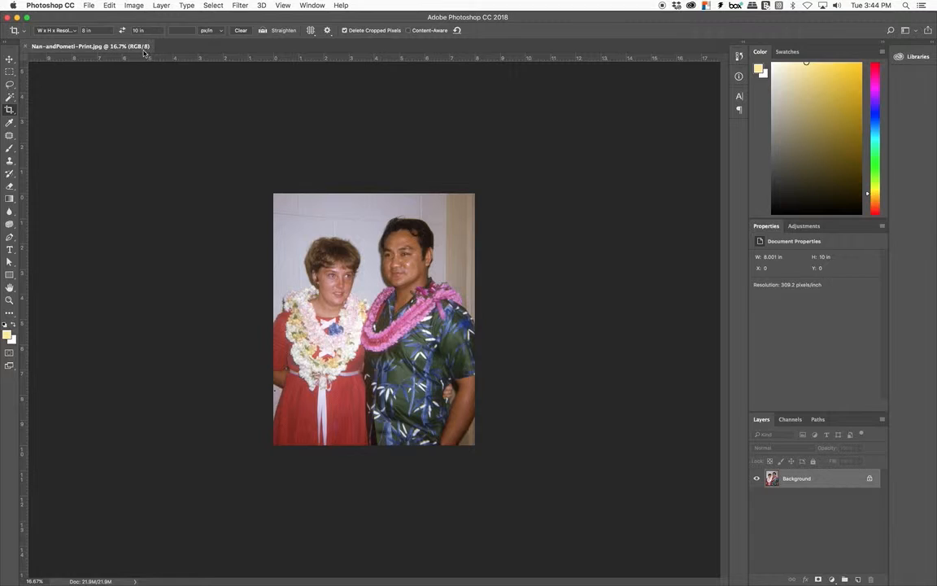